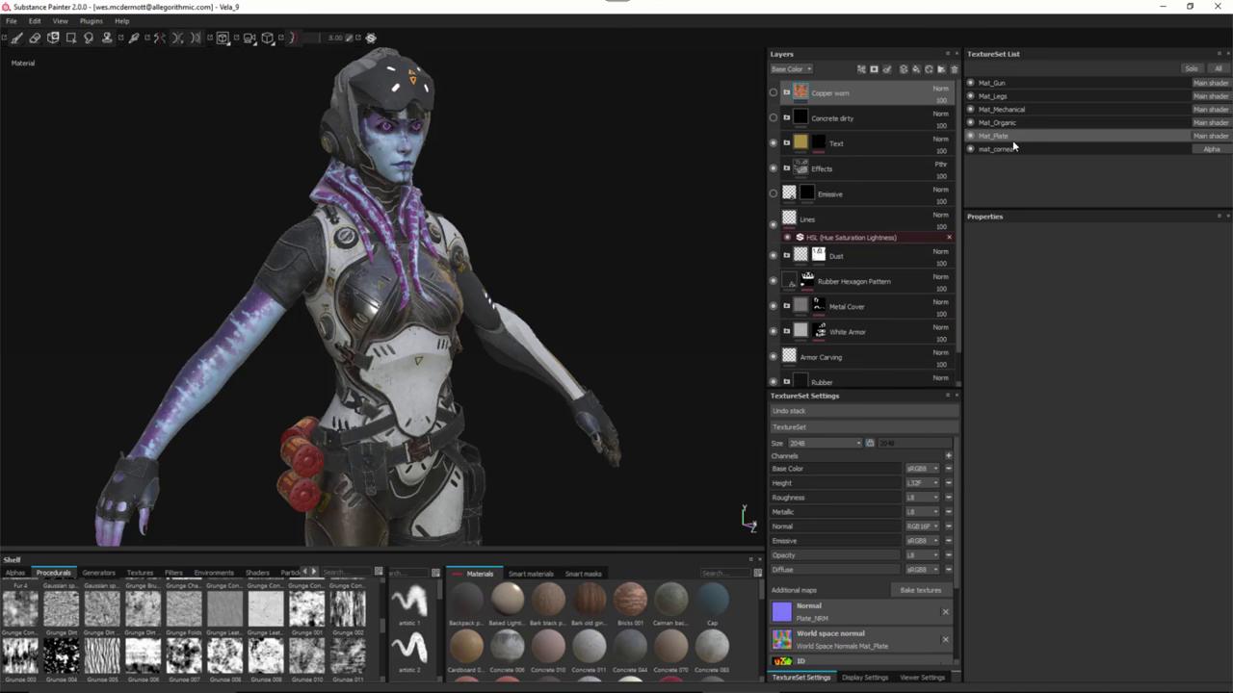
Solo the Mat_Plate texture set in the TextureSet List so only the torso plate shows.
{"action": "left_click", "coordinate": [1192, 69]}
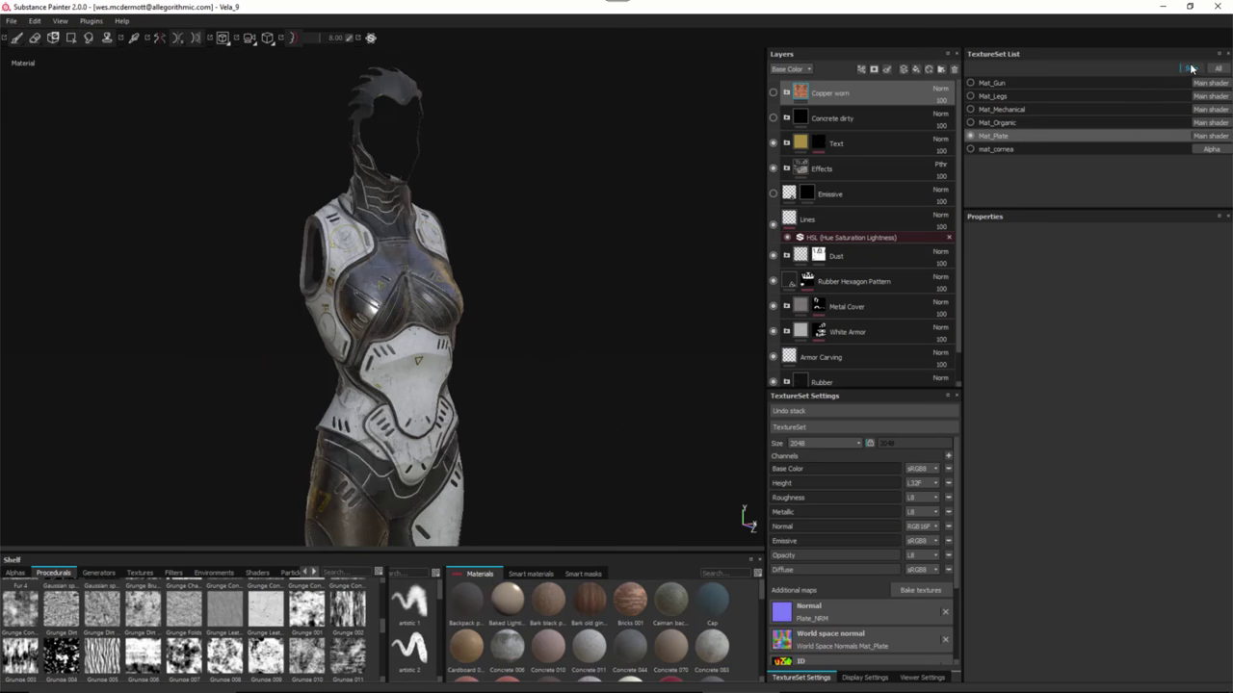
Turn on the Concrete dirty and Copper worn layers, then select Copper worn.
{"action": "left_click_drag", "start_coordinate": [517, 284], "coordinate": [190, 229], "text": "alt"}
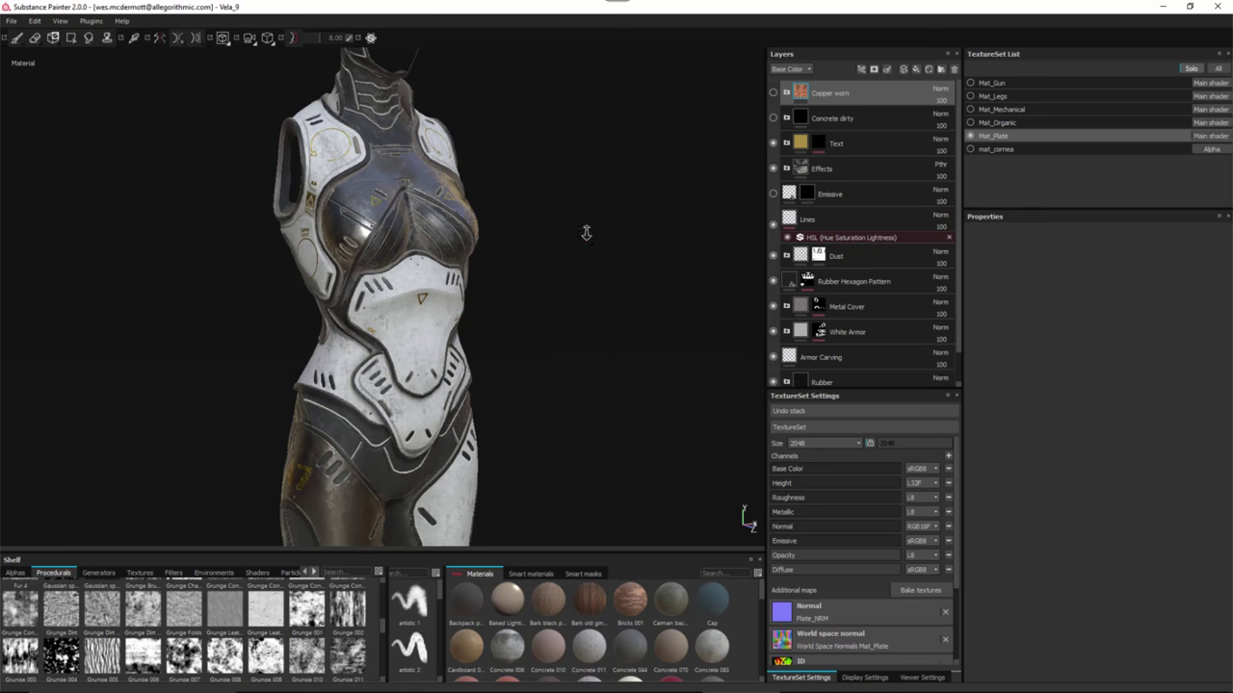
{"action": "left_click_drag", "start_coordinate": [584, 231], "coordinate": [585, 261], "text": "alt"}
{"action": "left_click", "coordinate": [860, 125]}
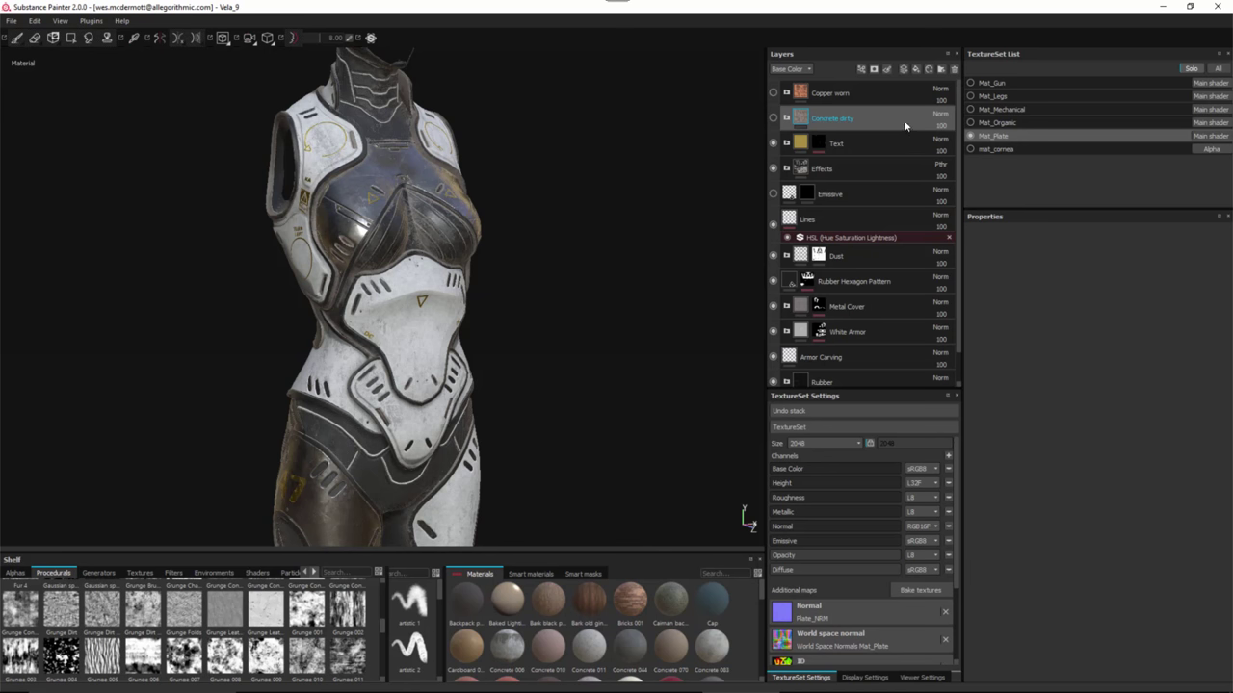
{"action": "left_click", "coordinate": [772, 117]}
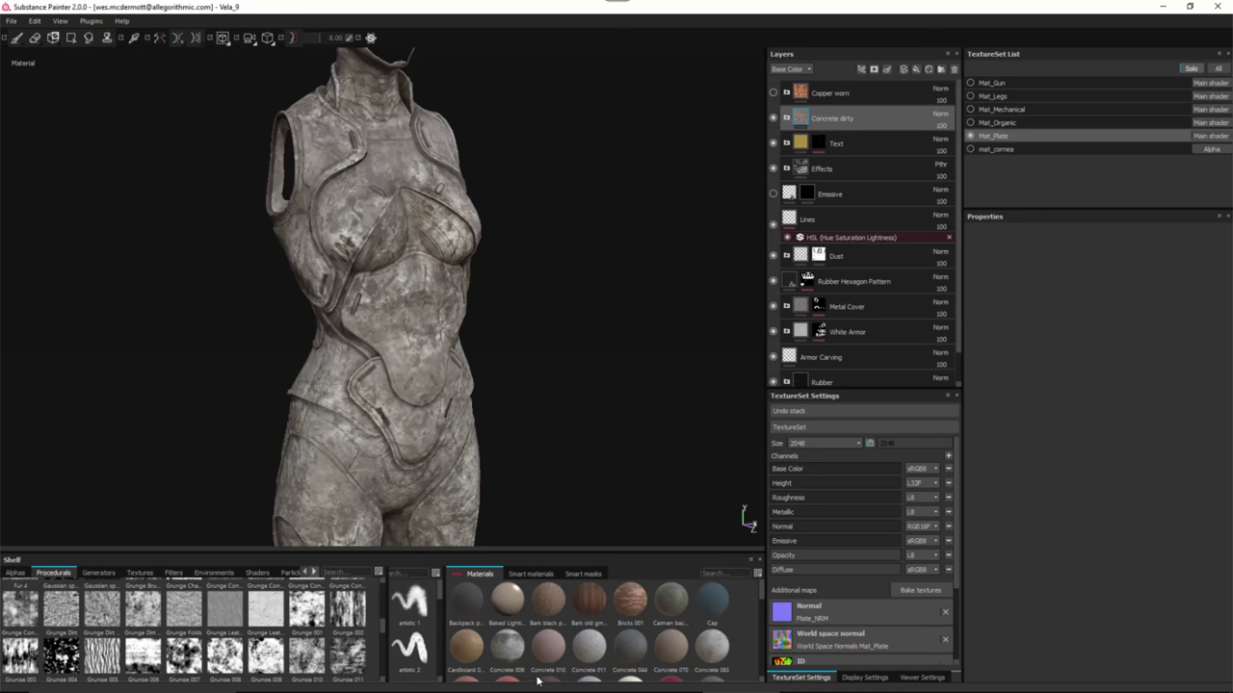
{"action": "left_click", "coordinate": [773, 93]}
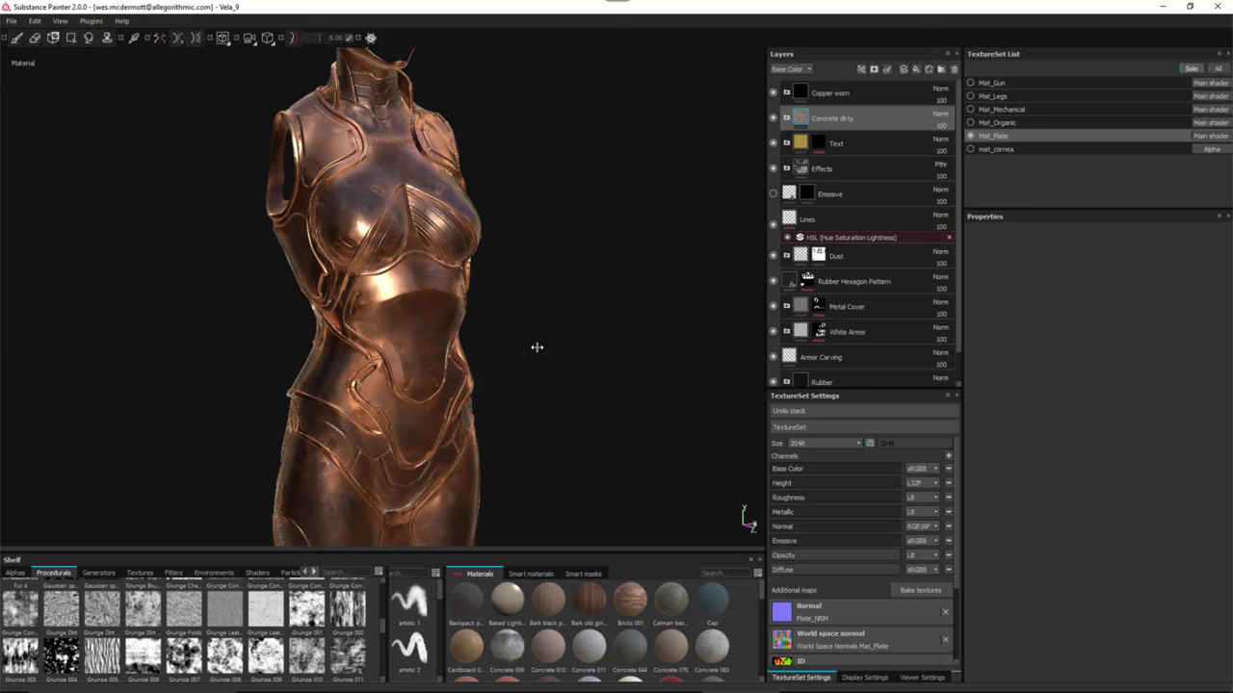
{"action": "left_click_drag", "start_coordinate": [536, 347], "coordinate": [693, 337], "text": "alt"}
{"action": "left_click", "coordinate": [868, 97]}
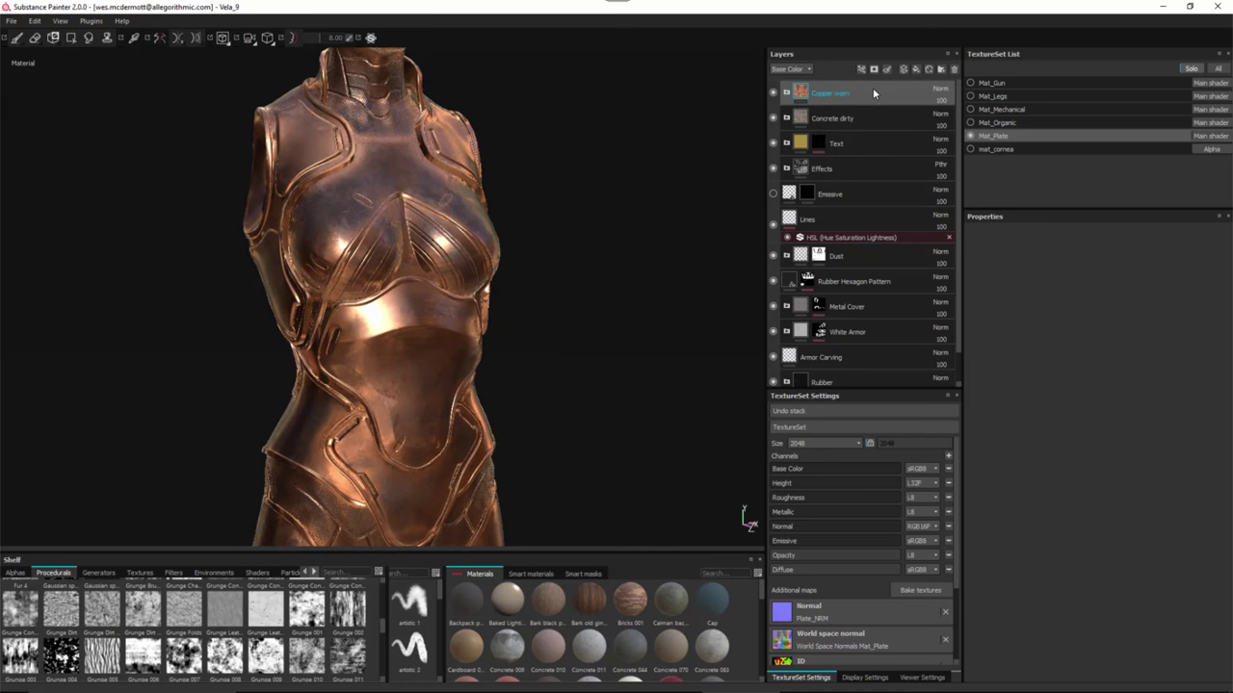
{"action": "right_click", "coordinate": [870, 92]}
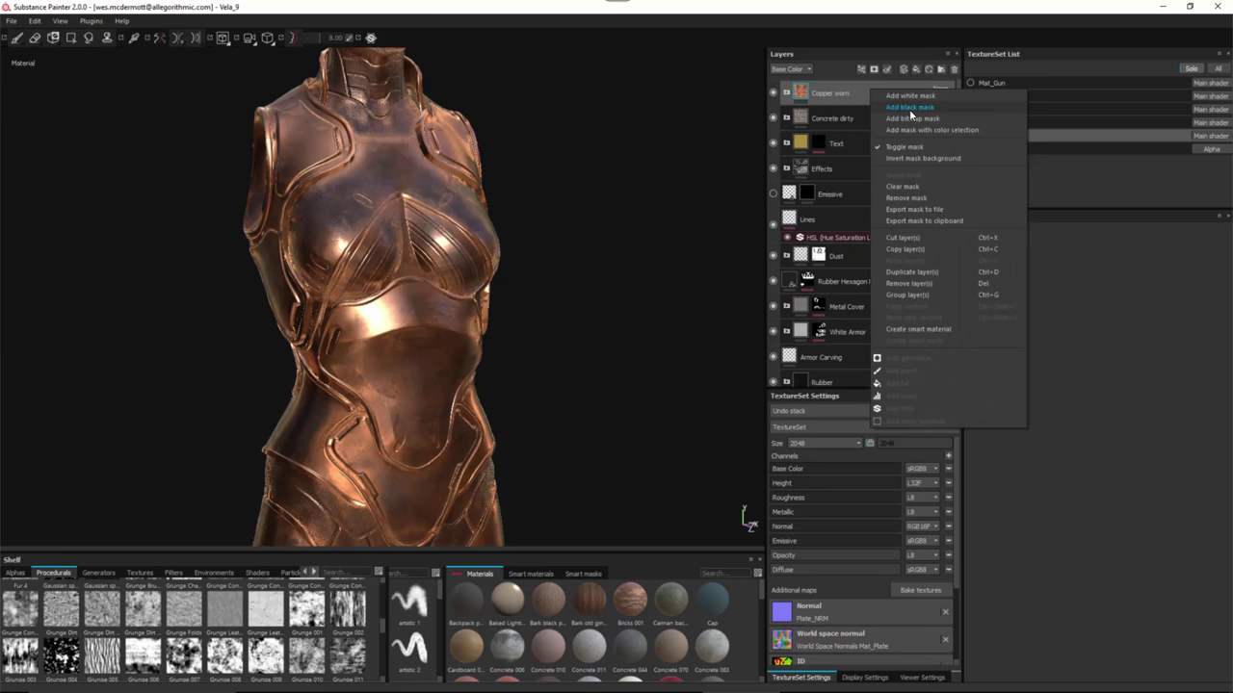
Add a black mask to Copper worn and insert a generator effect into it.
{"action": "left_click", "coordinate": [909, 109]}
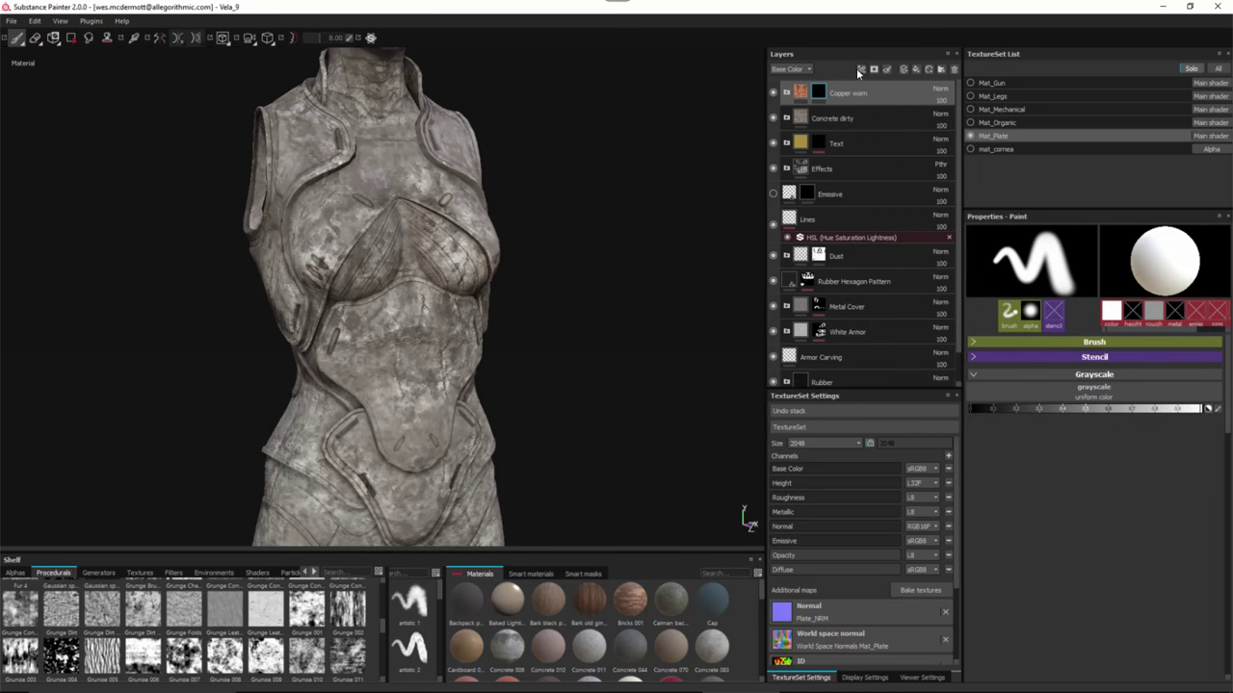
{"action": "left_click", "coordinate": [861, 70]}
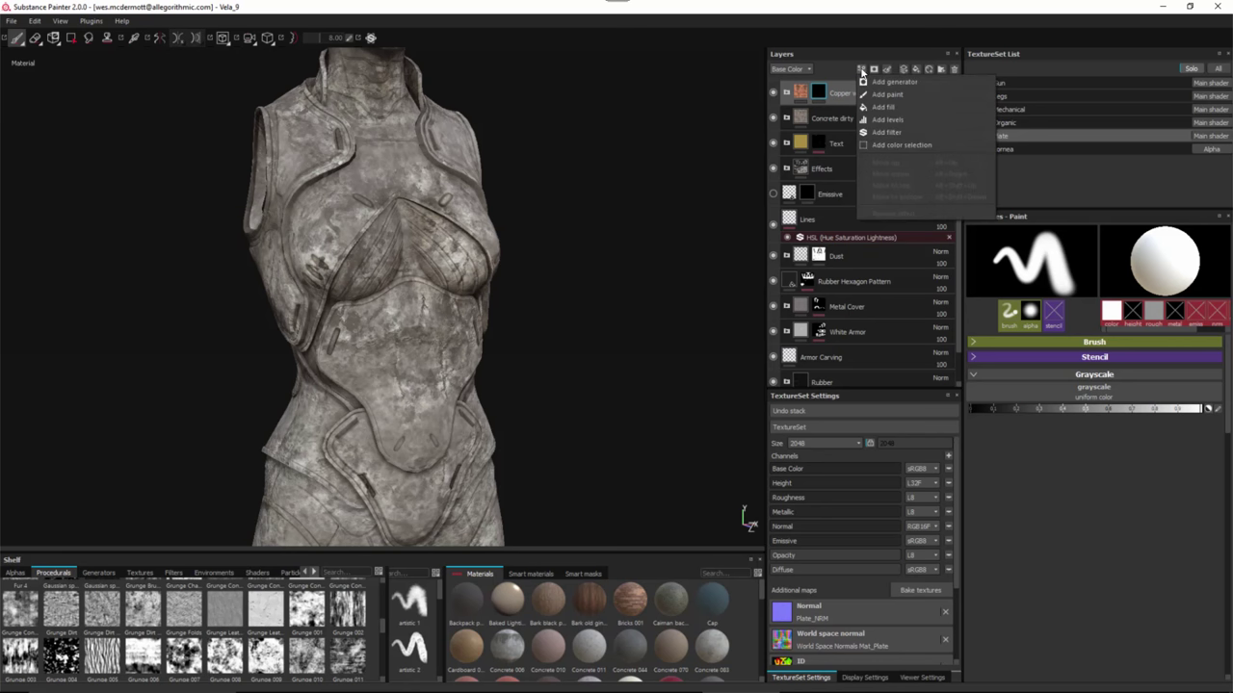
{"action": "left_click", "coordinate": [893, 82]}
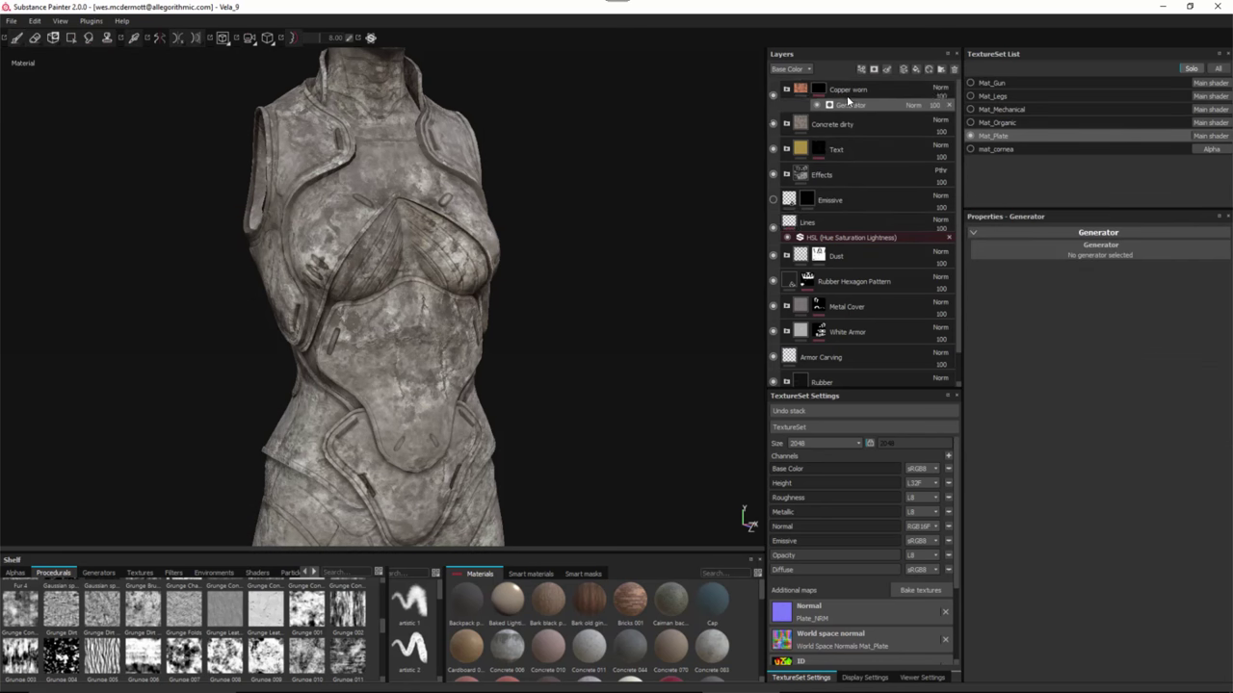
Choose MG Mask Editor as the Copper worn mask's generator.
{"action": "left_click", "coordinate": [1083, 255]}
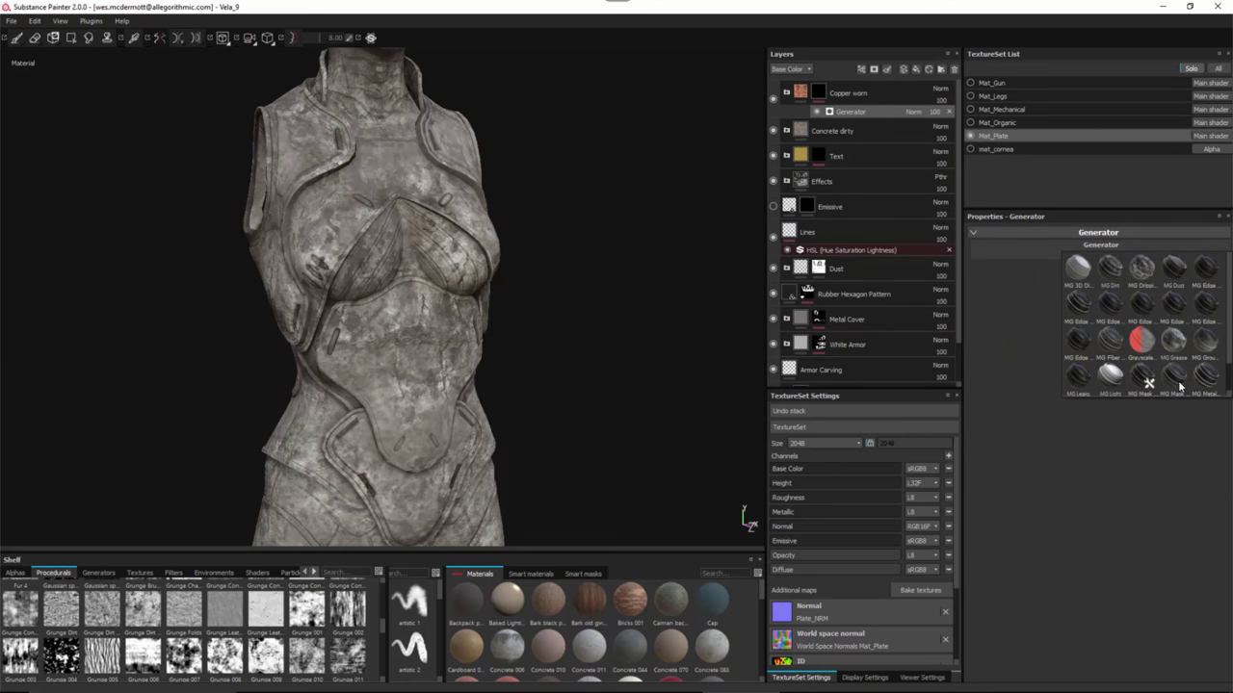
{"action": "mouse_move", "coordinate": [1171, 381]}
{"action": "left_click", "coordinate": [1171, 382]}
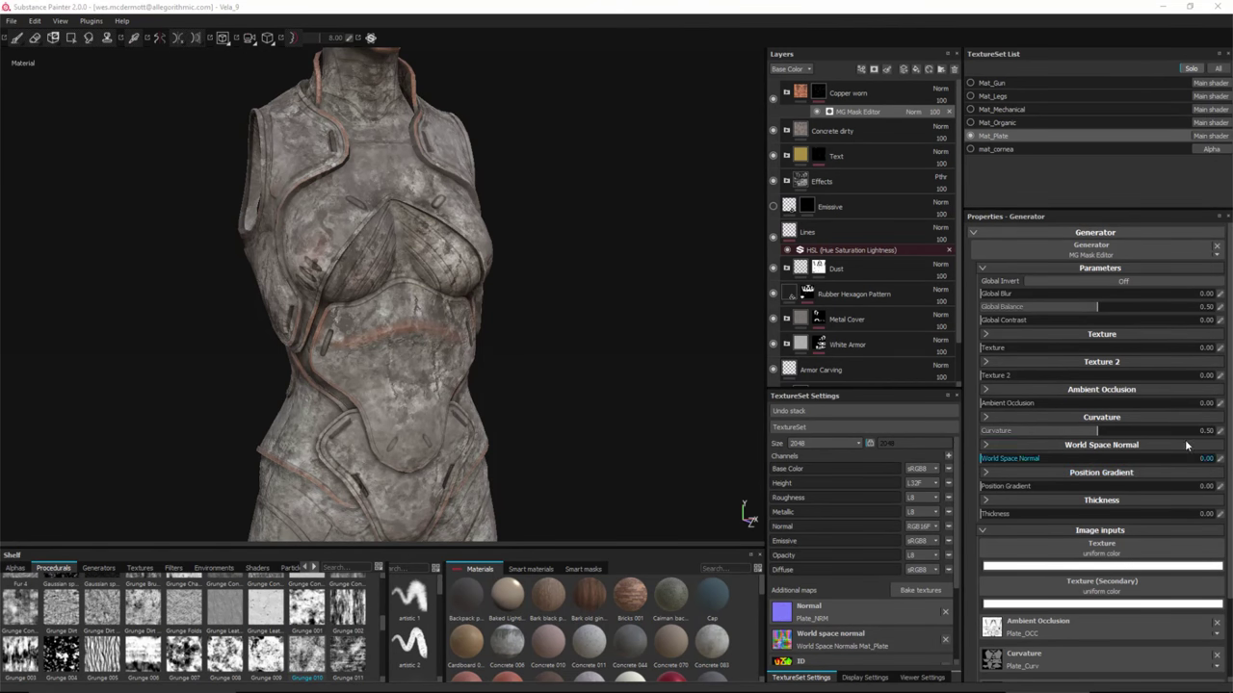
Set MG Mask Editor Curvature to 1.00 after comparing at 0.00, and expand its settings.
{"action": "scroll", "coordinate": [1231, 433], "scroll_direction": "down", "scroll_amount": 3}
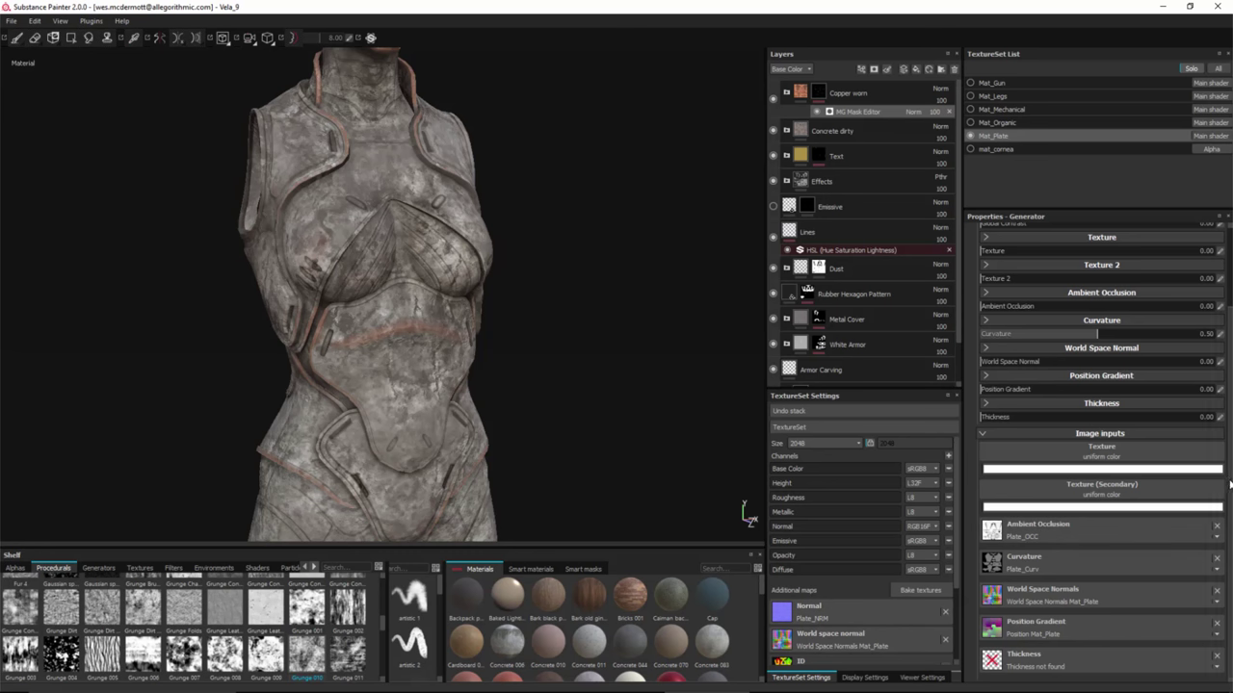
{"action": "scroll", "coordinate": [1230, 395], "scroll_direction": "up", "scroll_amount": 3}
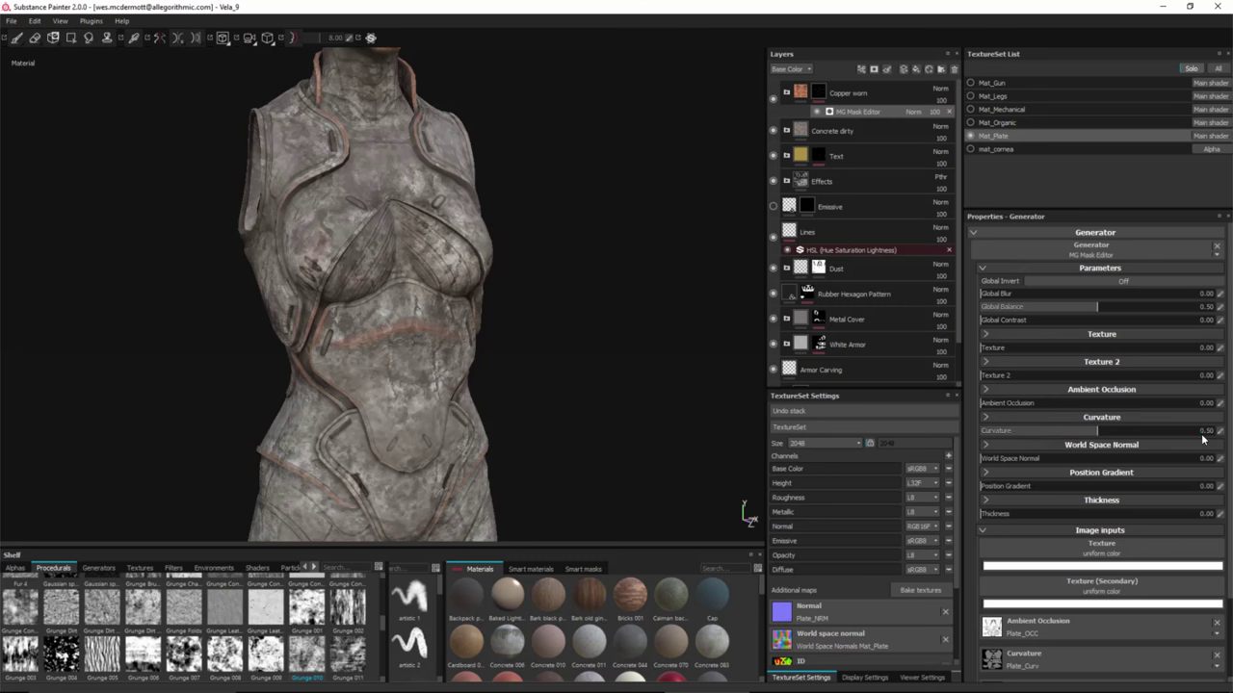
{"action": "left_click_drag", "start_coordinate": [1107, 435], "coordinate": [1215, 433]}
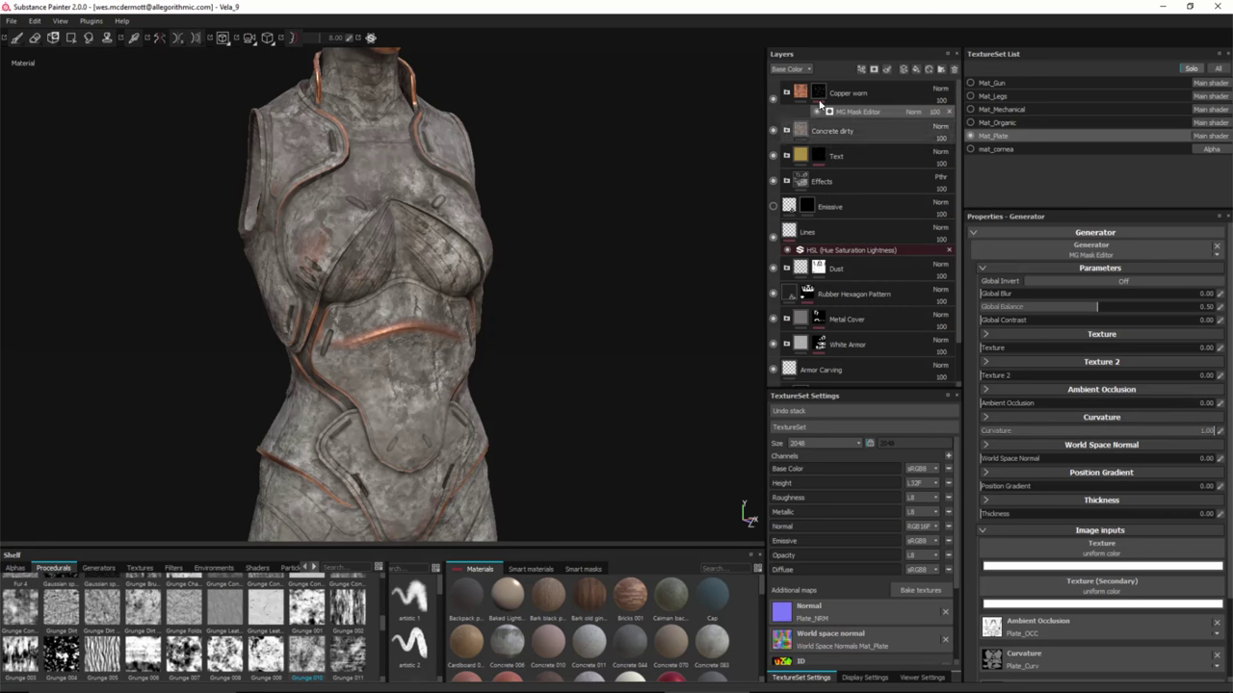
{"action": "left_click_drag", "start_coordinate": [1062, 435], "coordinate": [992, 436]}
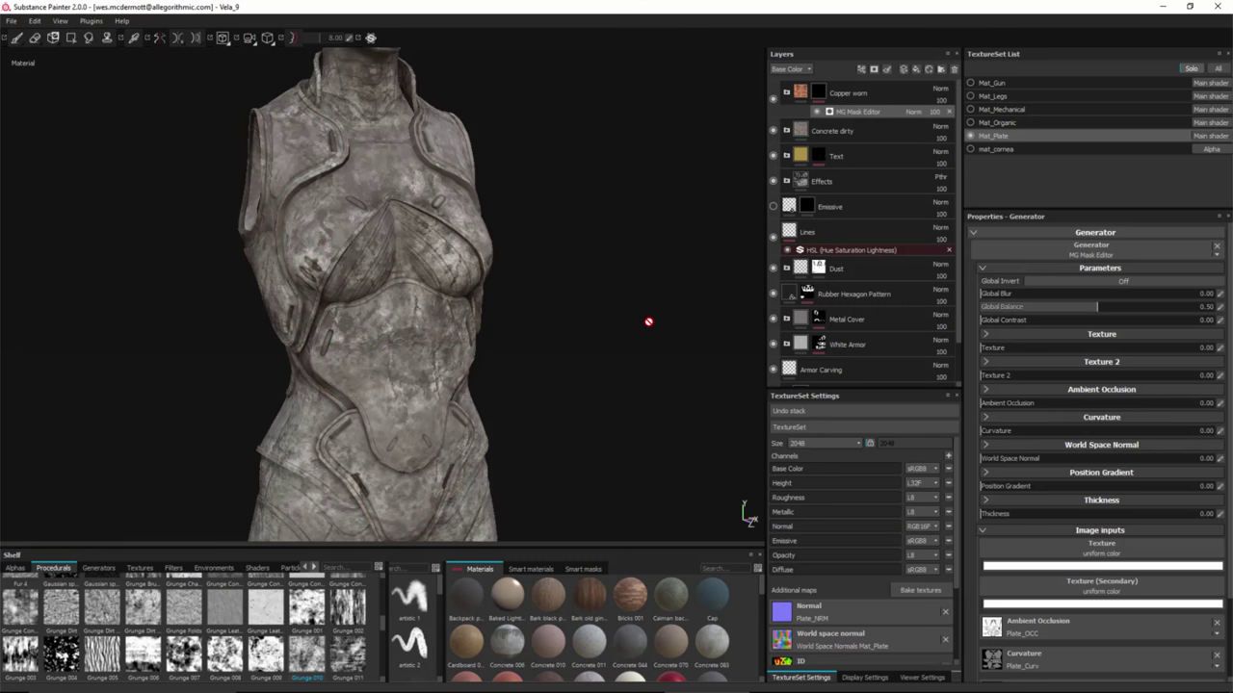
{"action": "left_click", "coordinate": [1208, 431]}
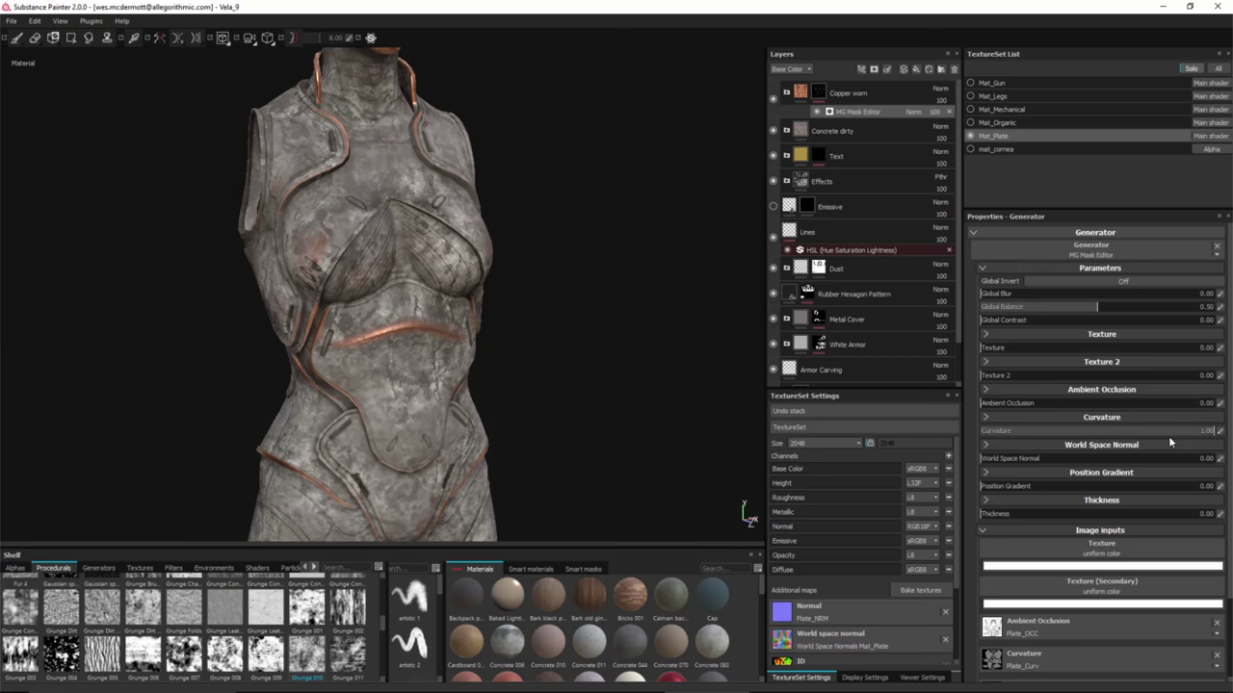
{"action": "left_click", "coordinate": [1098, 417]}
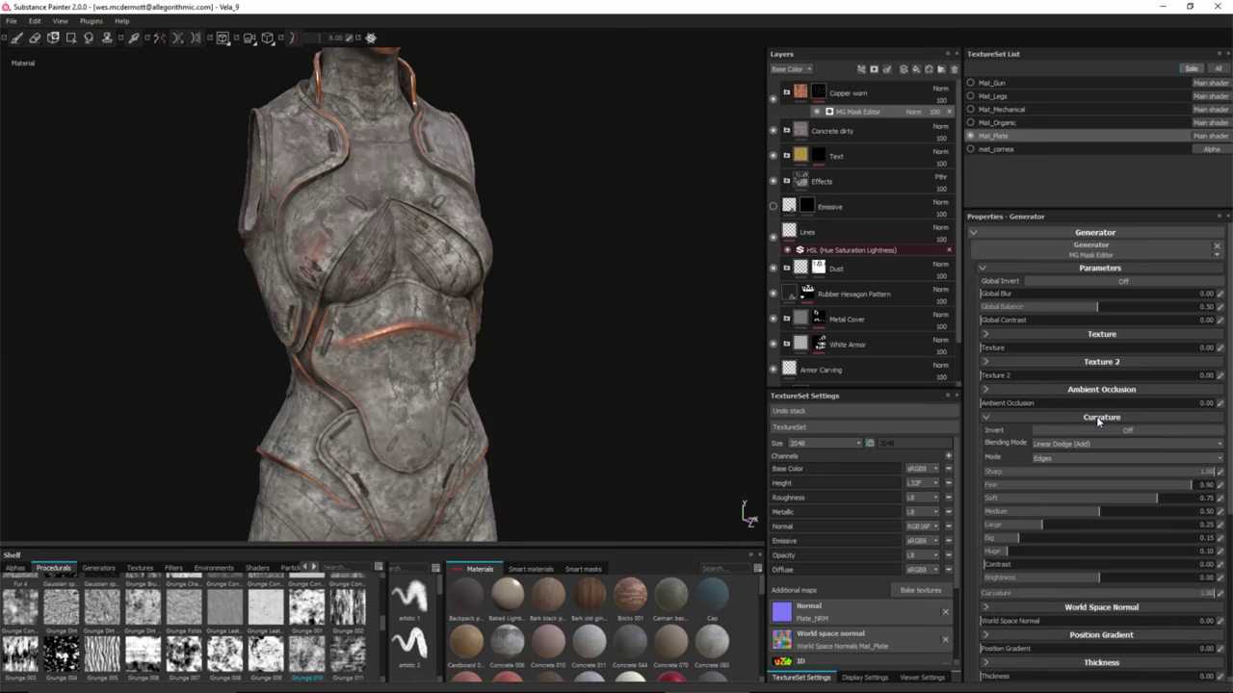
{"action": "scroll", "coordinate": [1156, 424], "scroll_direction": "down", "scroll_amount": 2}
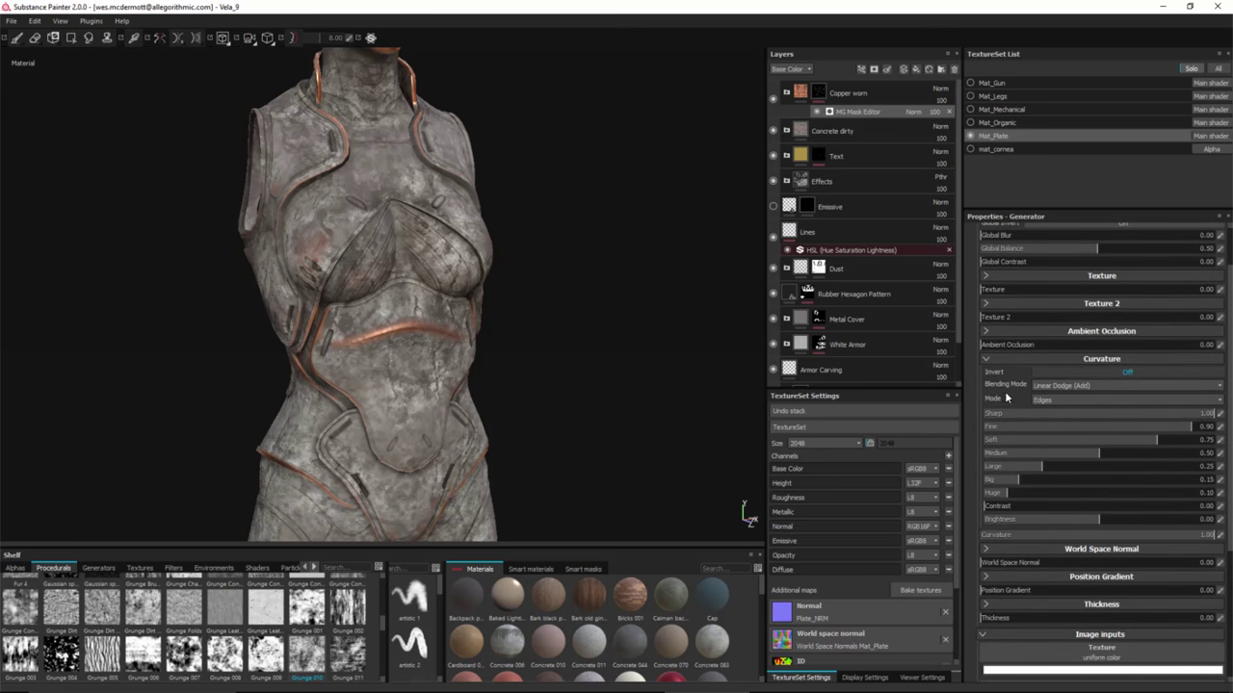
{"action": "left_click", "coordinate": [1060, 384]}
{"action": "left_click", "coordinate": [1060, 389]}
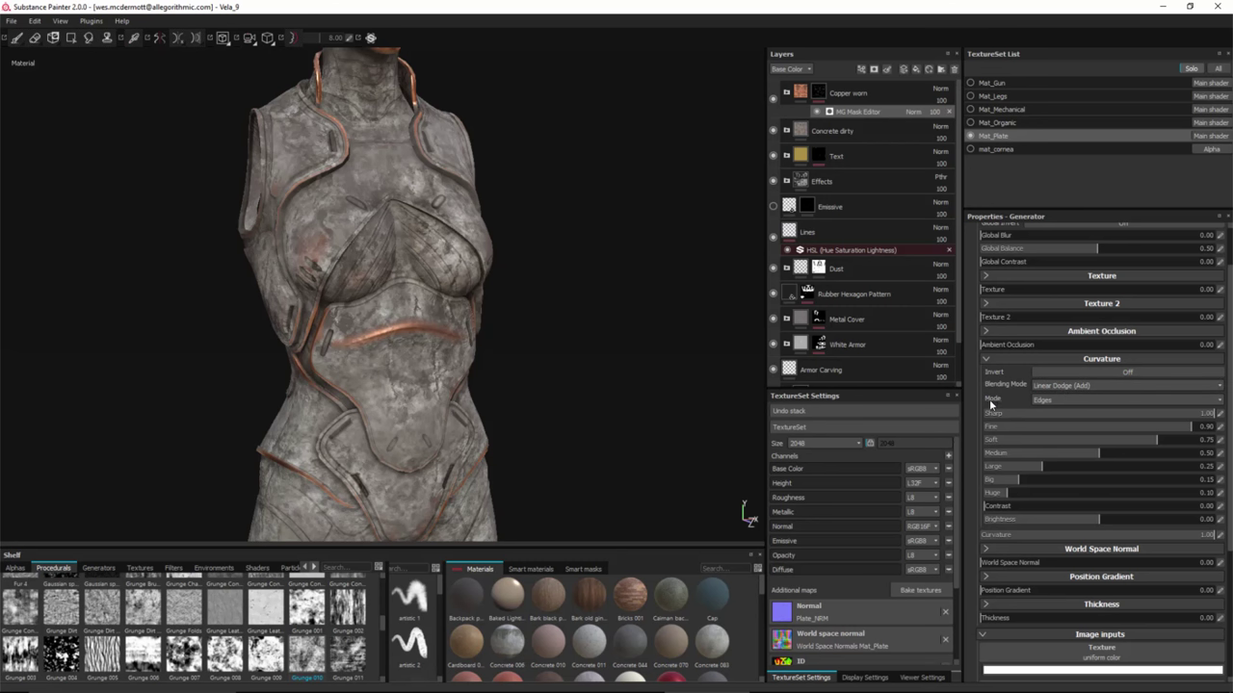
{"action": "left_click", "coordinate": [1045, 399]}
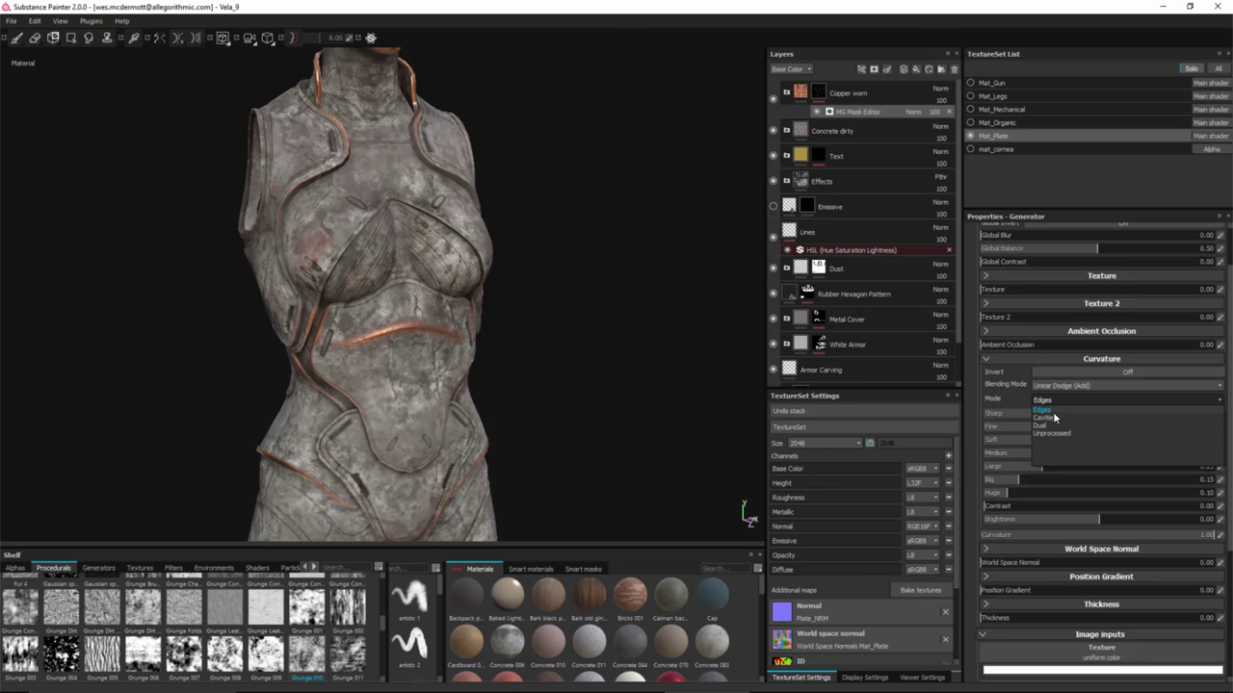
{"action": "left_click", "coordinate": [1050, 415]}
{"action": "left_click", "coordinate": [1055, 398]}
{"action": "left_click", "coordinate": [1048, 422]}
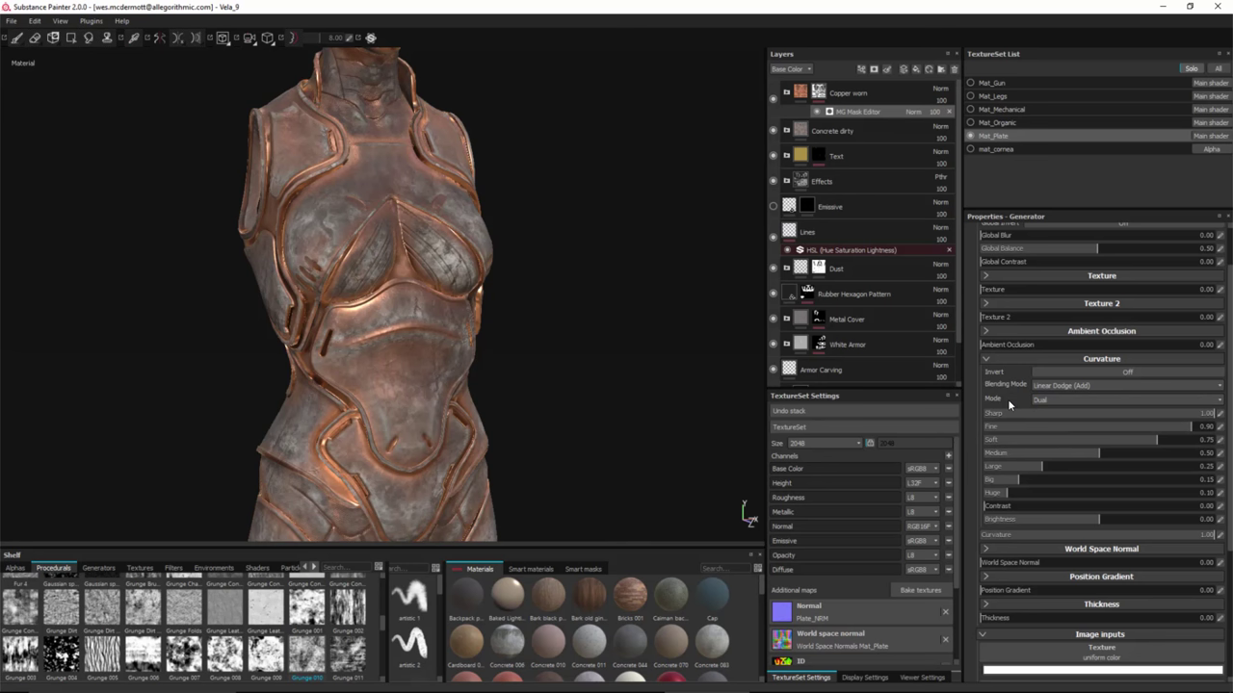
{"action": "left_click", "coordinate": [1046, 400]}
{"action": "left_click", "coordinate": [1040, 423]}
{"action": "scroll", "coordinate": [1045, 400], "scroll_direction": "down", "scroll_amount": 1}
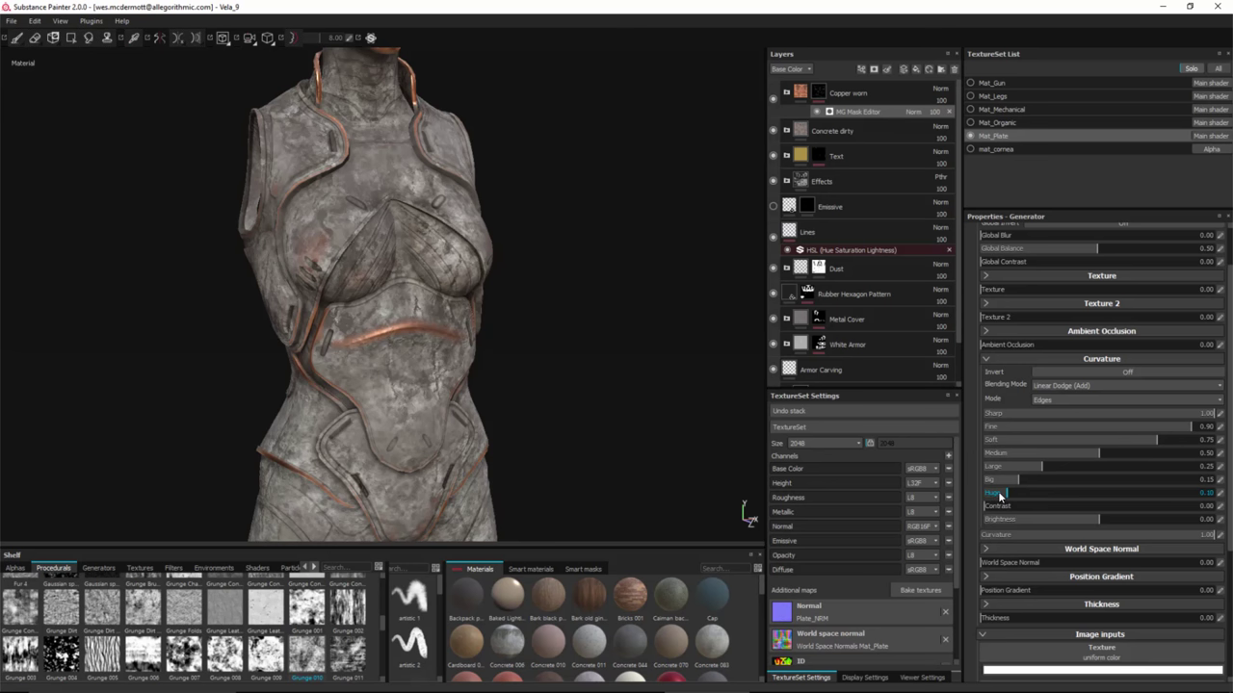
{"action": "left_click", "coordinate": [1035, 361]}
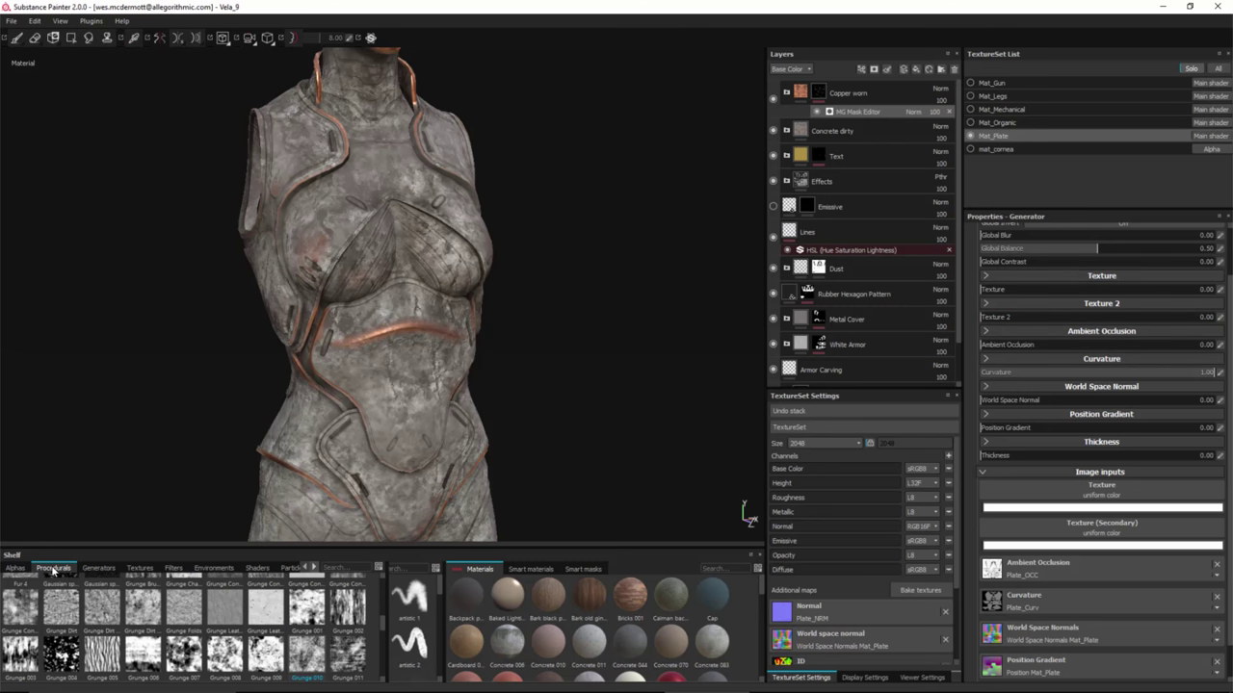
Load Grunge 013 into the Texture image input and display the Copper worn mask.
{"action": "scroll", "coordinate": [381, 631], "scroll_direction": "down", "scroll_amount": 2}
{"action": "scroll", "coordinate": [382, 630], "scroll_direction": "down", "scroll_amount": 2}
{"action": "left_click_drag", "start_coordinate": [75, 655], "coordinate": [1053, 500]}
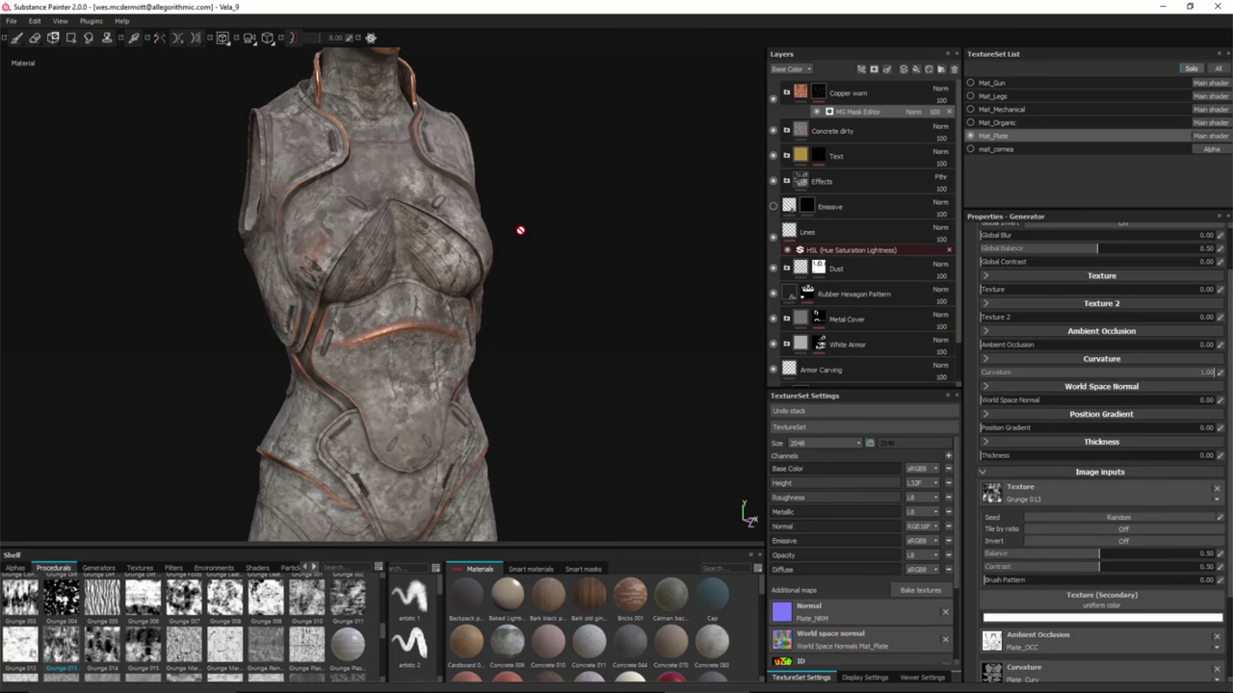
{"action": "left_click", "coordinate": [819, 91], "text": "alt"}
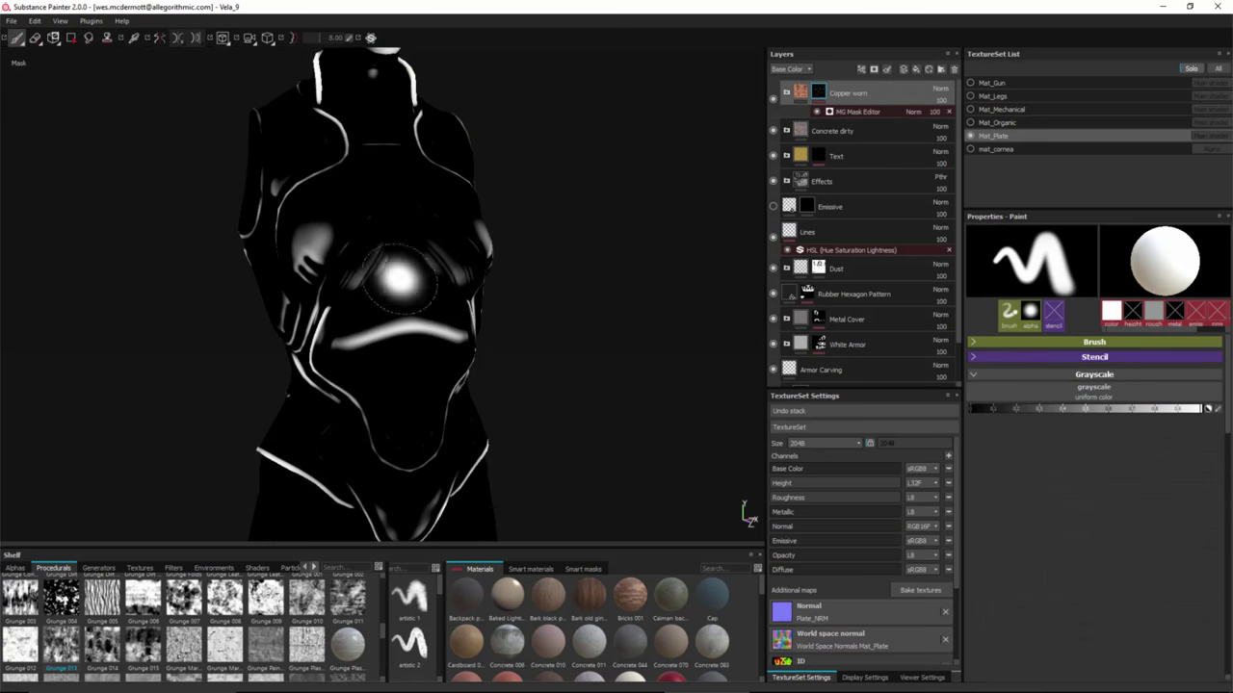
Raise the MG Mask Editor's Texture contribution to 1.00 and expand its Texture settings.
{"action": "left_click", "coordinate": [859, 112]}
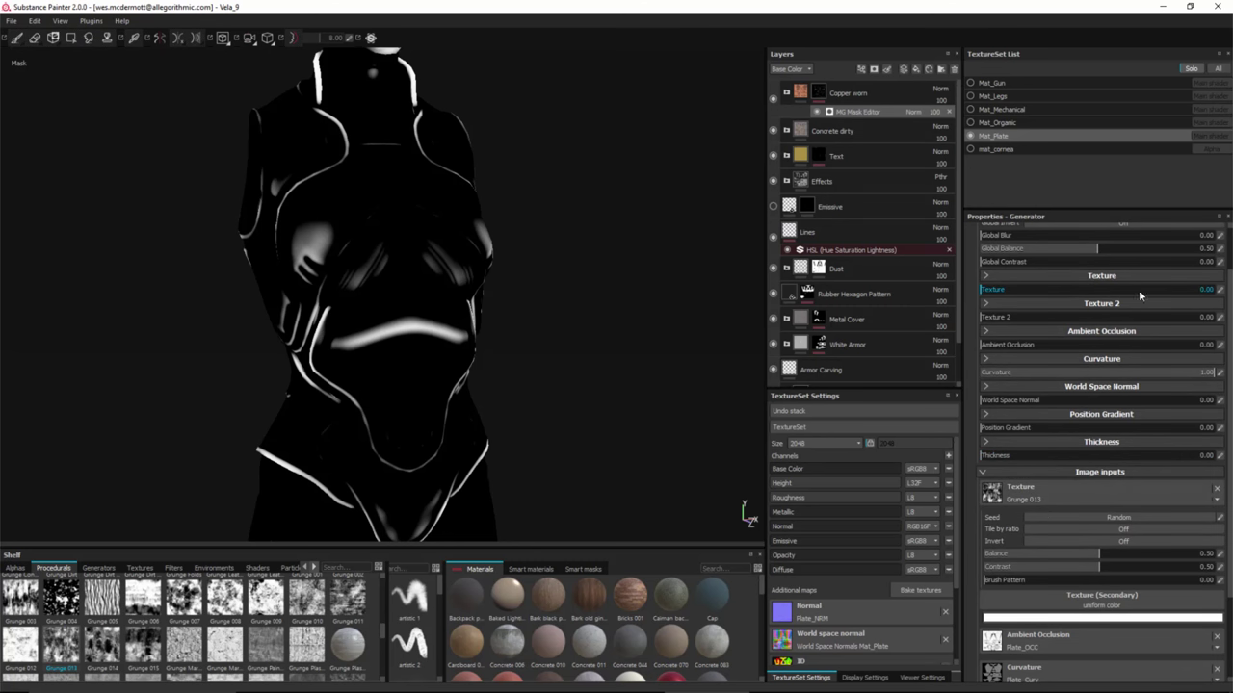
{"action": "left_click_drag", "start_coordinate": [1063, 295], "coordinate": [1216, 291]}
{"action": "right_click_drag", "start_coordinate": [444, 343], "coordinate": [486, 421], "text": "alt"}
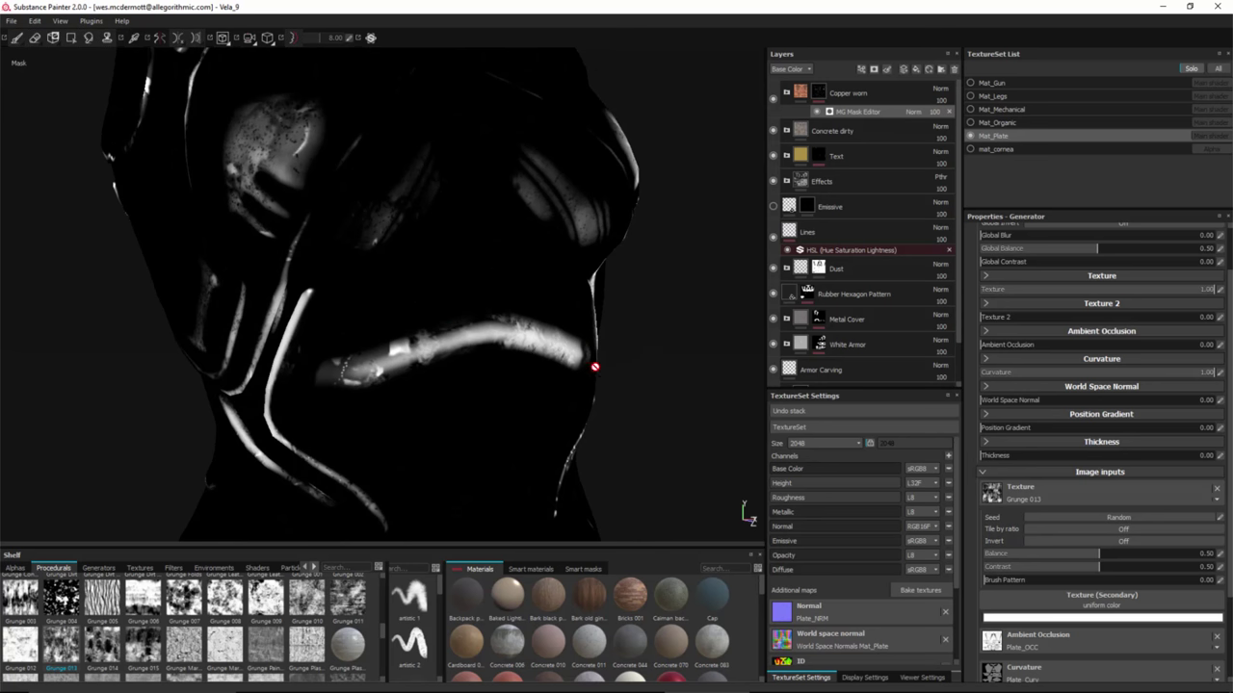
{"action": "left_click", "coordinate": [1082, 275]}
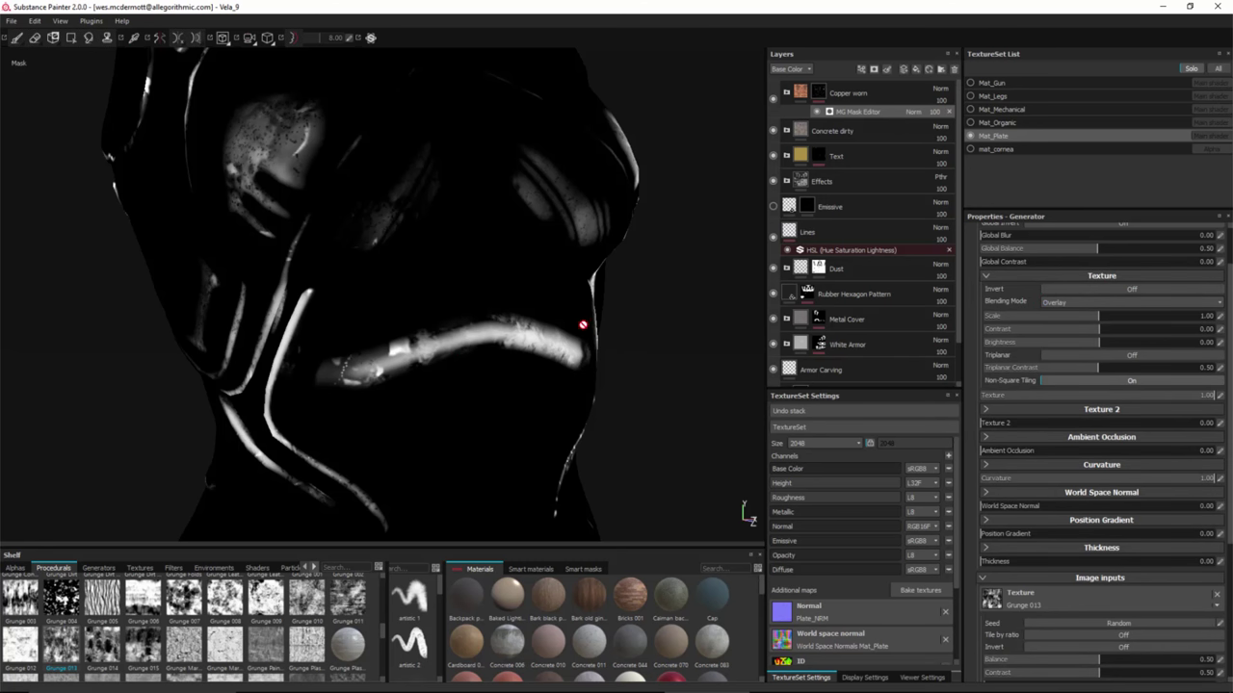
Set the grunge Texture blending mode to Linear Dodge (Add).
{"action": "left_click", "coordinate": [1064, 303]}
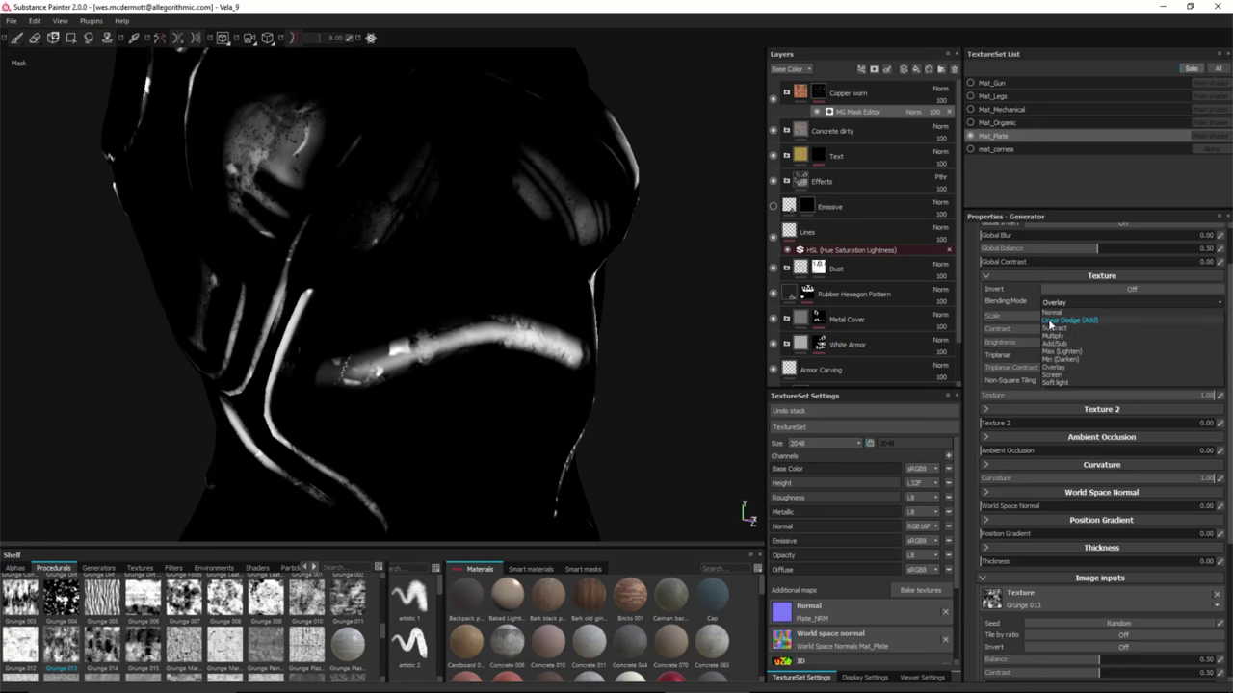
{"action": "left_click", "coordinate": [1054, 321]}
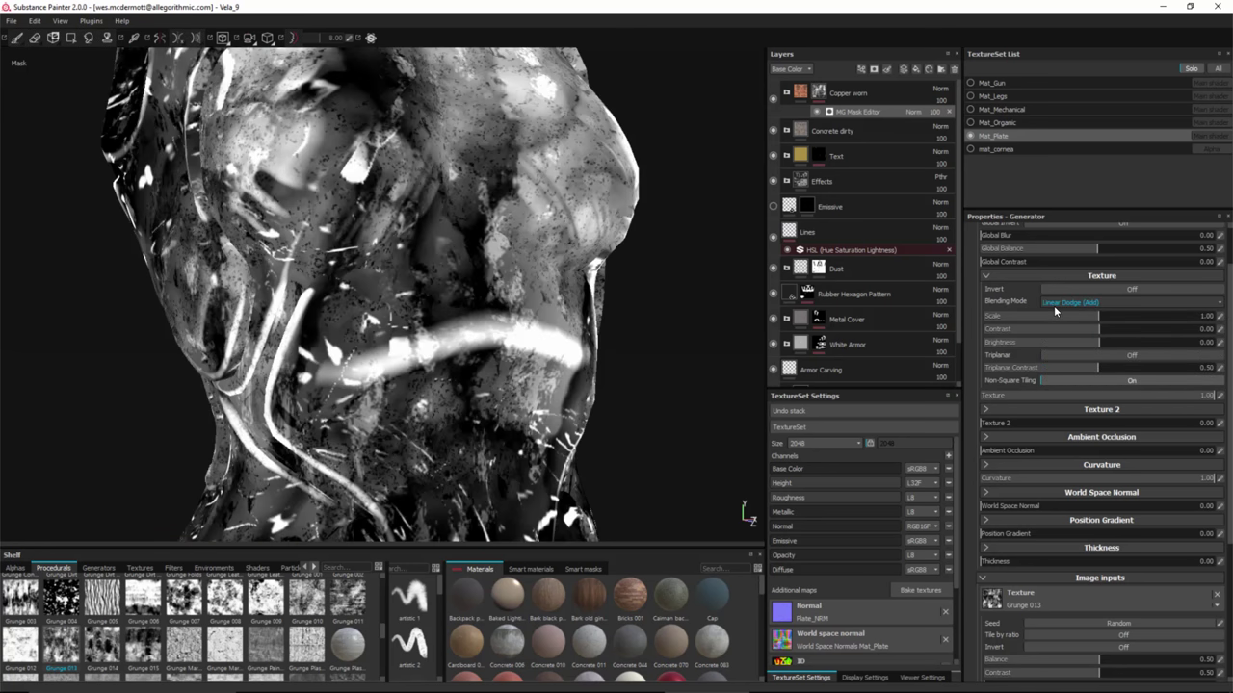
{"action": "scroll", "coordinate": [328, 179], "scroll_direction": "down", "scroll_amount": 3}
{"action": "left_click_drag", "start_coordinate": [462, 240], "coordinate": [418, 253], "text": "alt"}
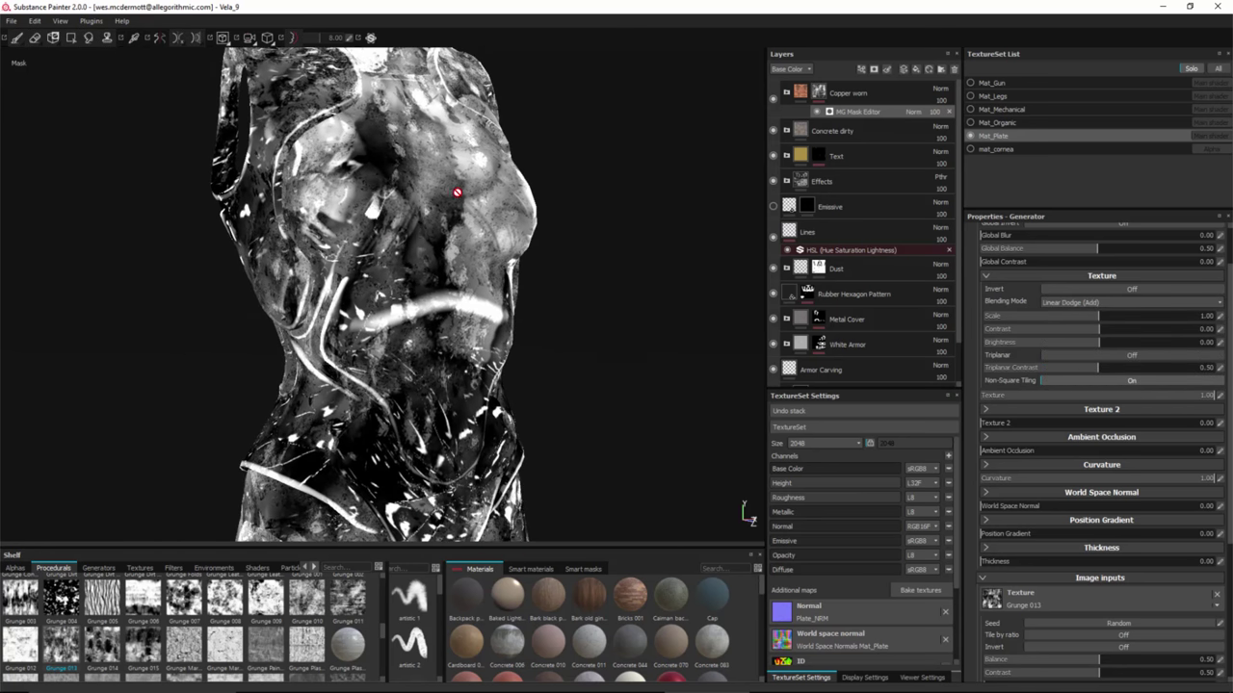
Turn Triplanar on and shrink the grunge Texture Scale to 0.31.
{"action": "left_click", "coordinate": [1021, 314]}
{"action": "left_click", "coordinate": [1071, 356]}
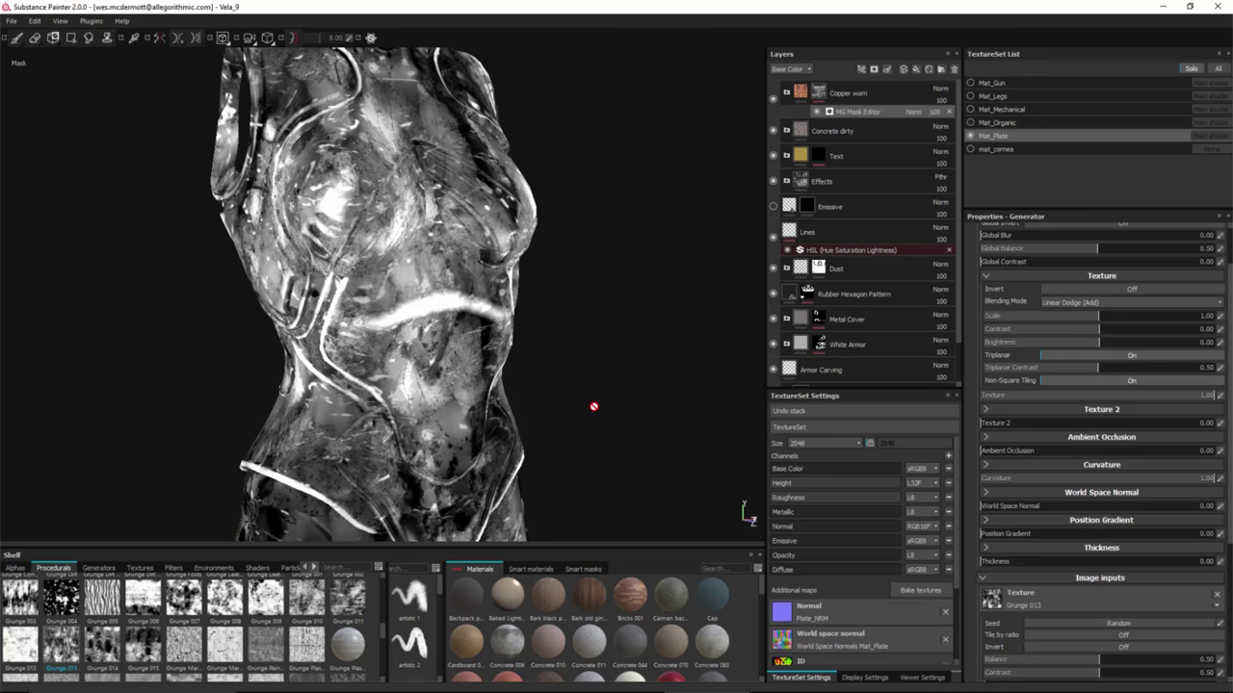
{"action": "left_click_drag", "start_coordinate": [1063, 315], "coordinate": [1024, 320]}
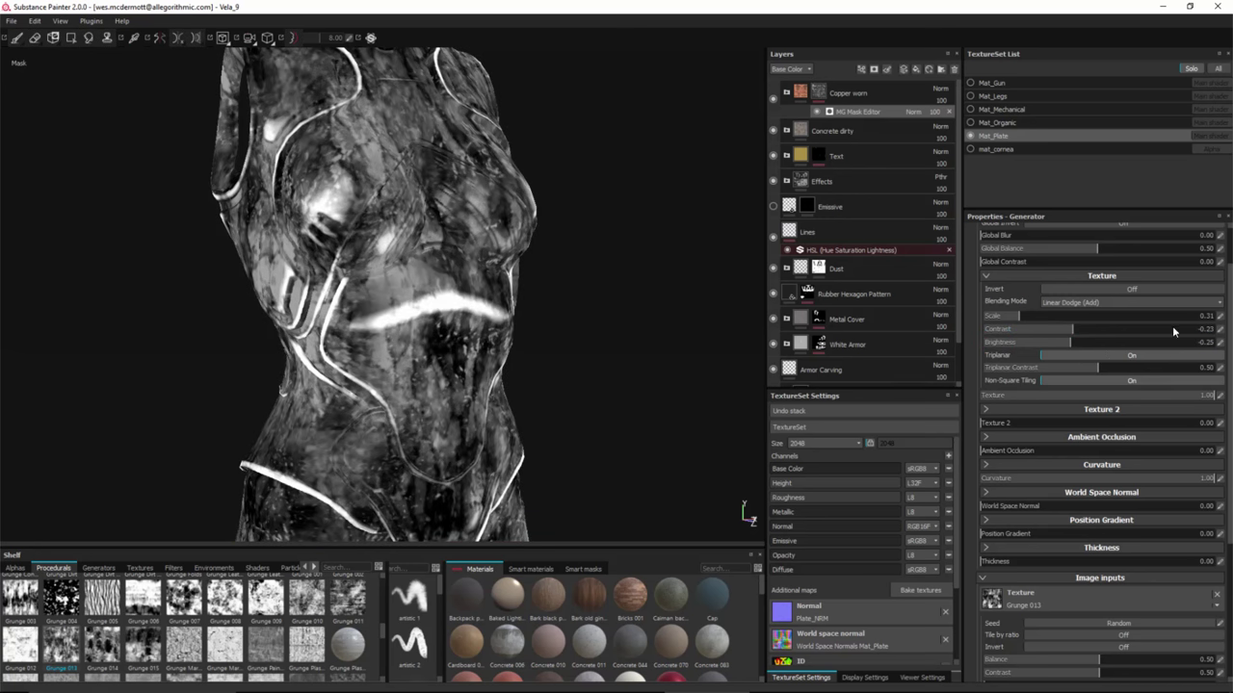
{"action": "scroll", "coordinate": [1175, 386], "scroll_direction": "down", "scroll_amount": 2}
{"action": "scroll", "coordinate": [1047, 371], "scroll_direction": "down", "scroll_amount": 3}
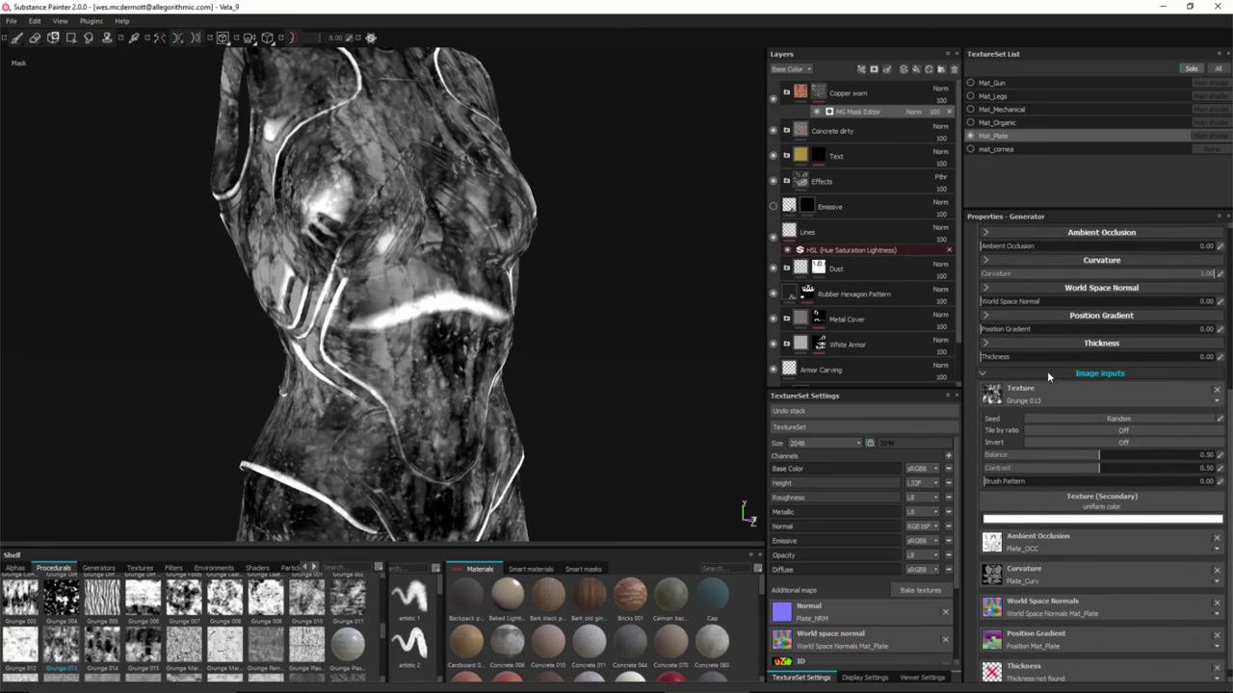
Reseed the grunge twice, set its Balance to 0.36, and collapse the Texture section.
{"action": "left_click", "coordinate": [1096, 417]}
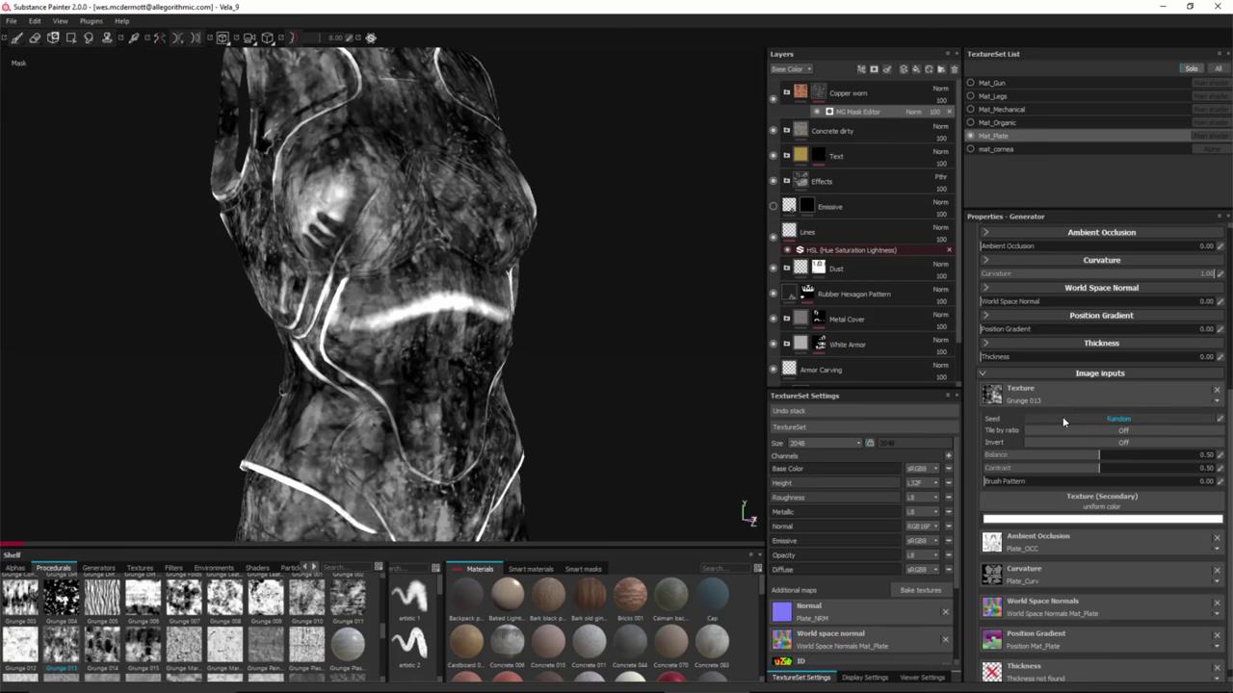
{"action": "left_click", "coordinate": [1055, 415]}
{"action": "left_click_drag", "start_coordinate": [1084, 460], "coordinate": [1065, 460]}
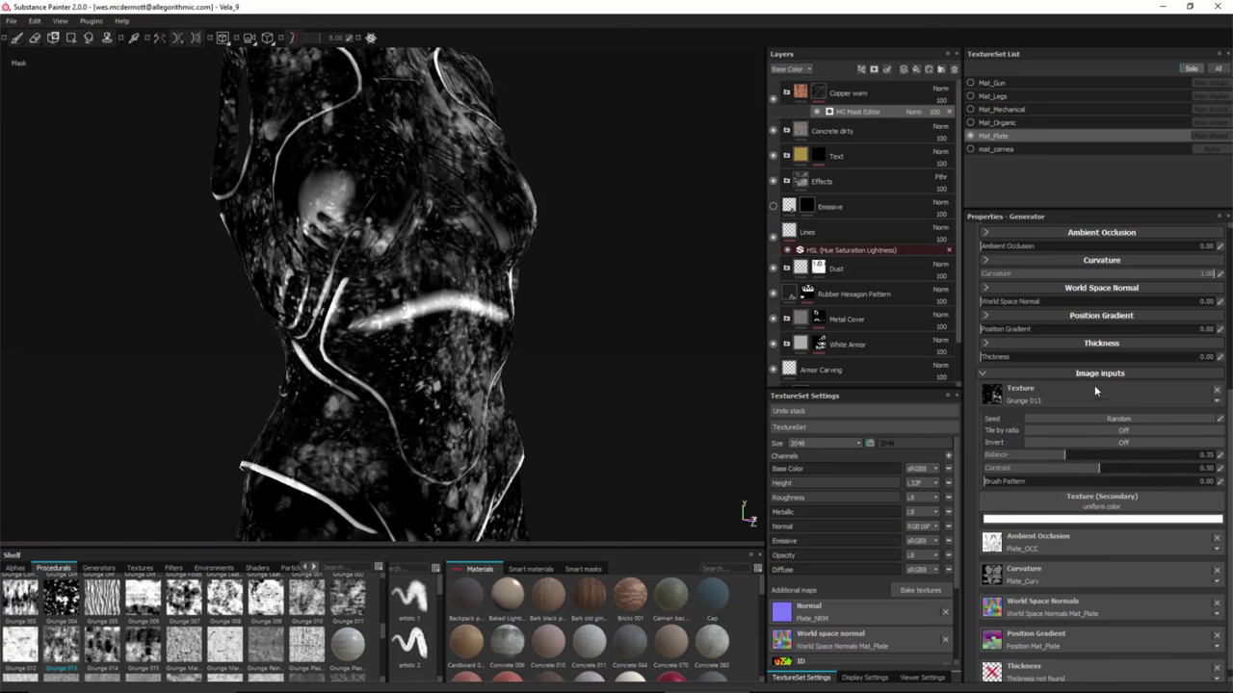
{"action": "mouse_move", "coordinate": [1069, 455]}
{"action": "left_mouse_down"}
{"action": "mouse_move", "coordinate": [1028, 453]}
{"action": "mouse_move", "coordinate": [1066, 461]}
{"action": "left_mouse_up"}
{"action": "scroll", "coordinate": [1223, 356], "scroll_direction": "up", "scroll_amount": 1}
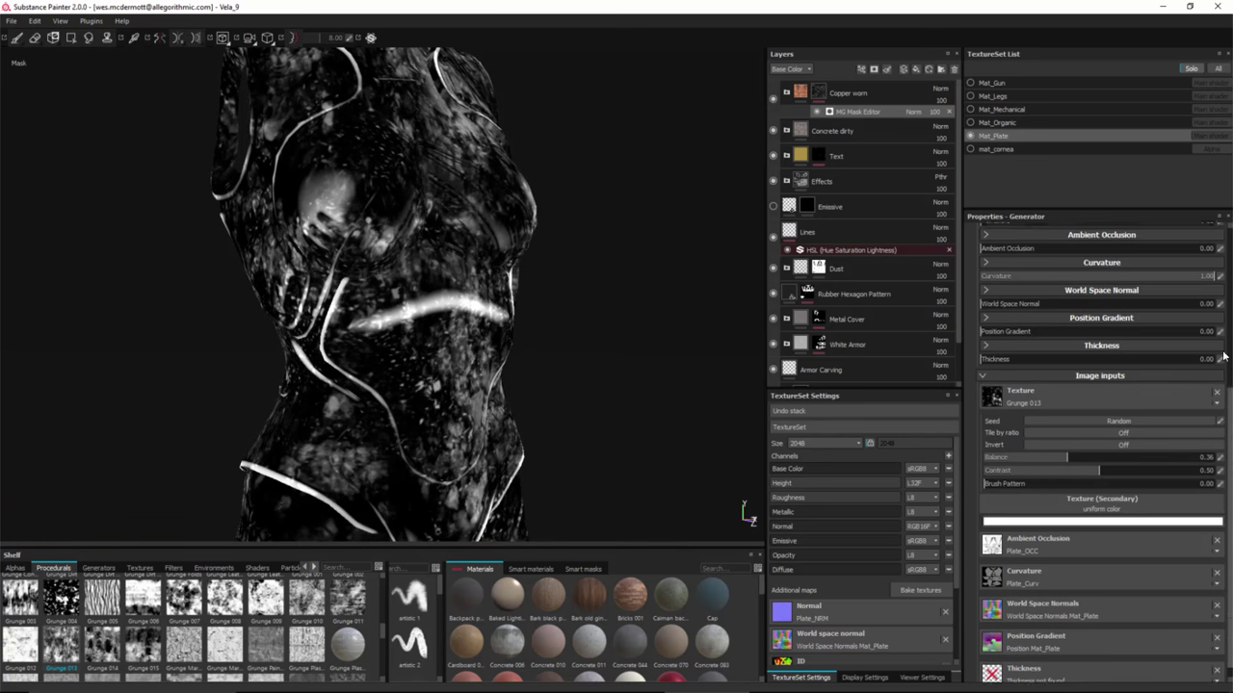
{"action": "scroll", "coordinate": [1223, 356], "scroll_direction": "up", "scroll_amount": 5}
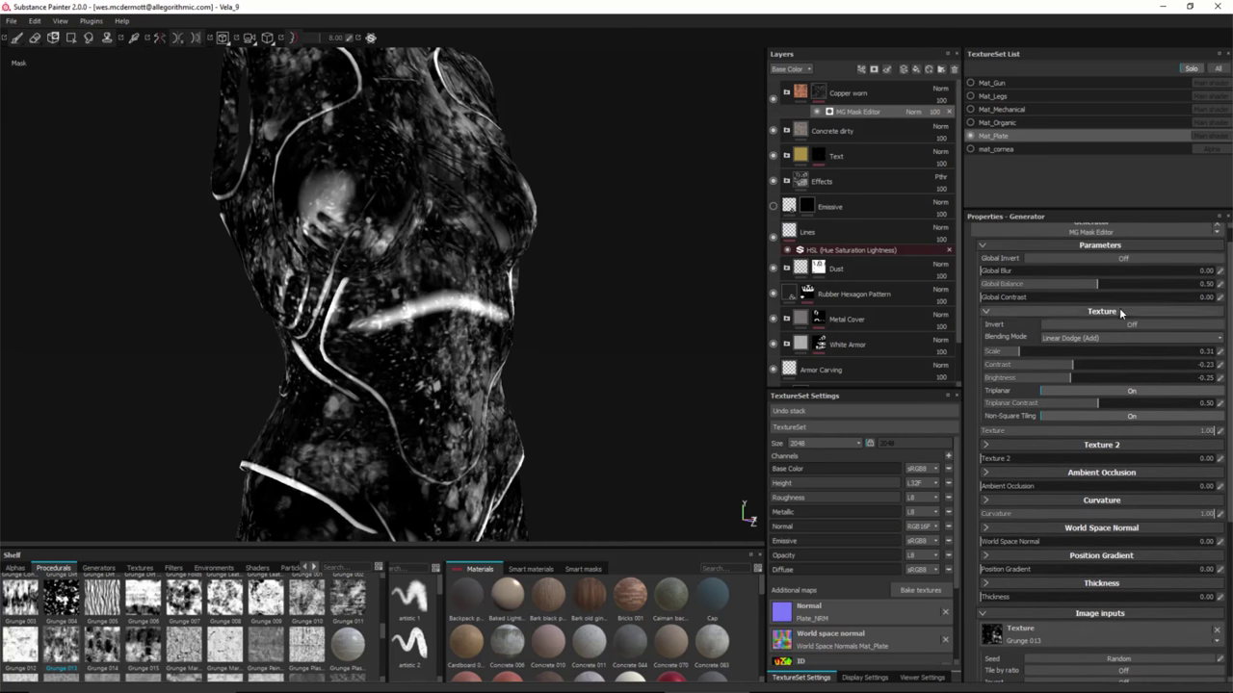
{"action": "left_click", "coordinate": [1120, 312]}
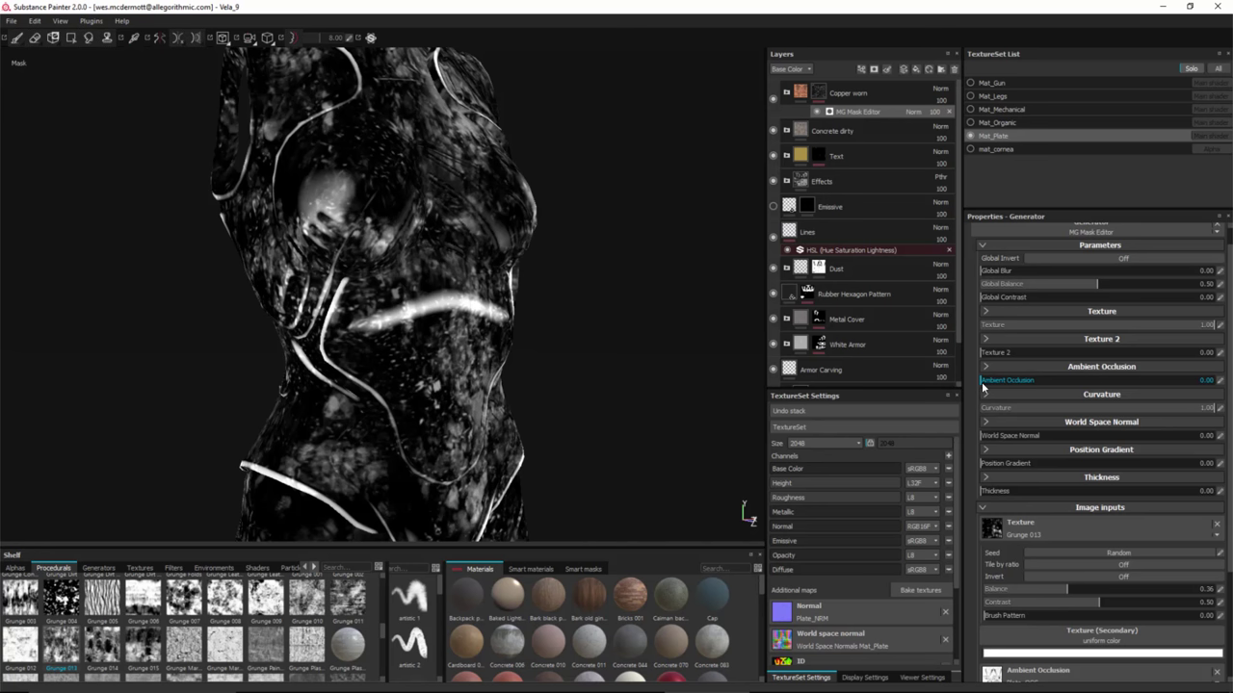
Mix Ambient Occlusion into the mask at 1.00 and expand its settings.
{"action": "left_click_drag", "start_coordinate": [1157, 385], "coordinate": [1224, 385]}
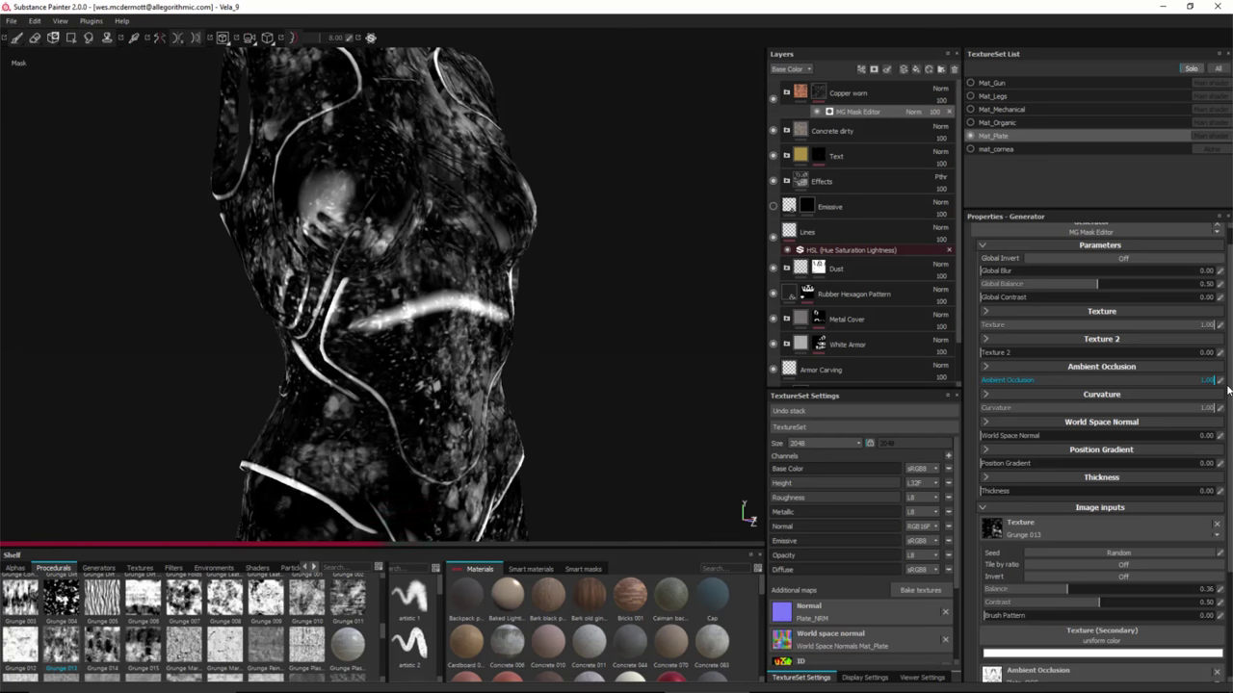
{"action": "left_click_drag", "start_coordinate": [357, 275], "coordinate": [495, 317], "text": "alt"}
{"action": "left_click", "coordinate": [1069, 368]}
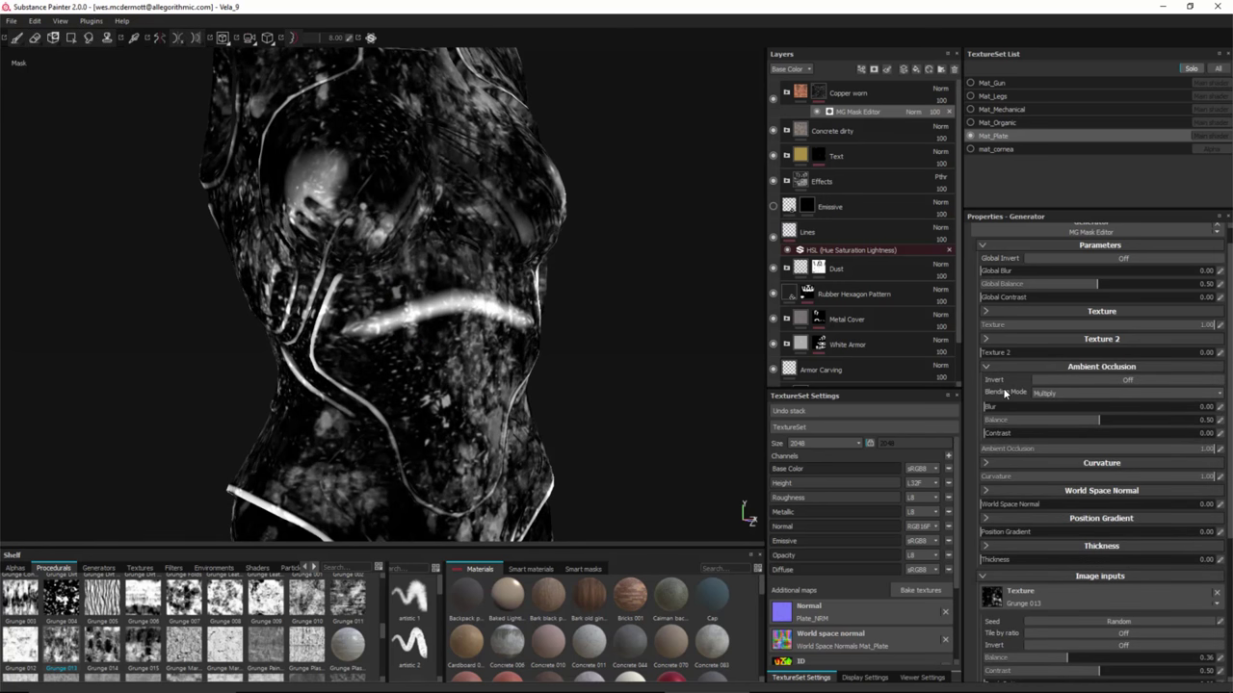
Set Ambient Occlusion blending to Linear Dodge (Add), invert it, and lower Balance to 0.35.
{"action": "left_click", "coordinate": [1042, 393]}
{"action": "left_click", "coordinate": [1060, 410]}
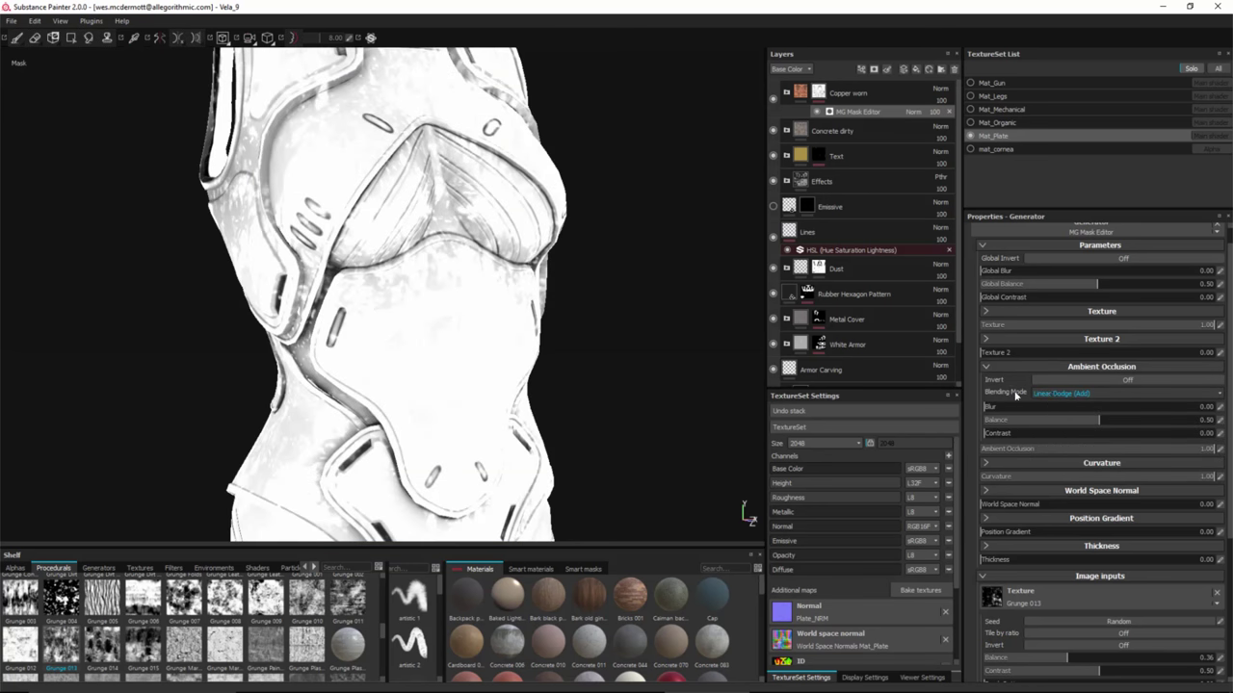
{"action": "left_click", "coordinate": [1098, 379]}
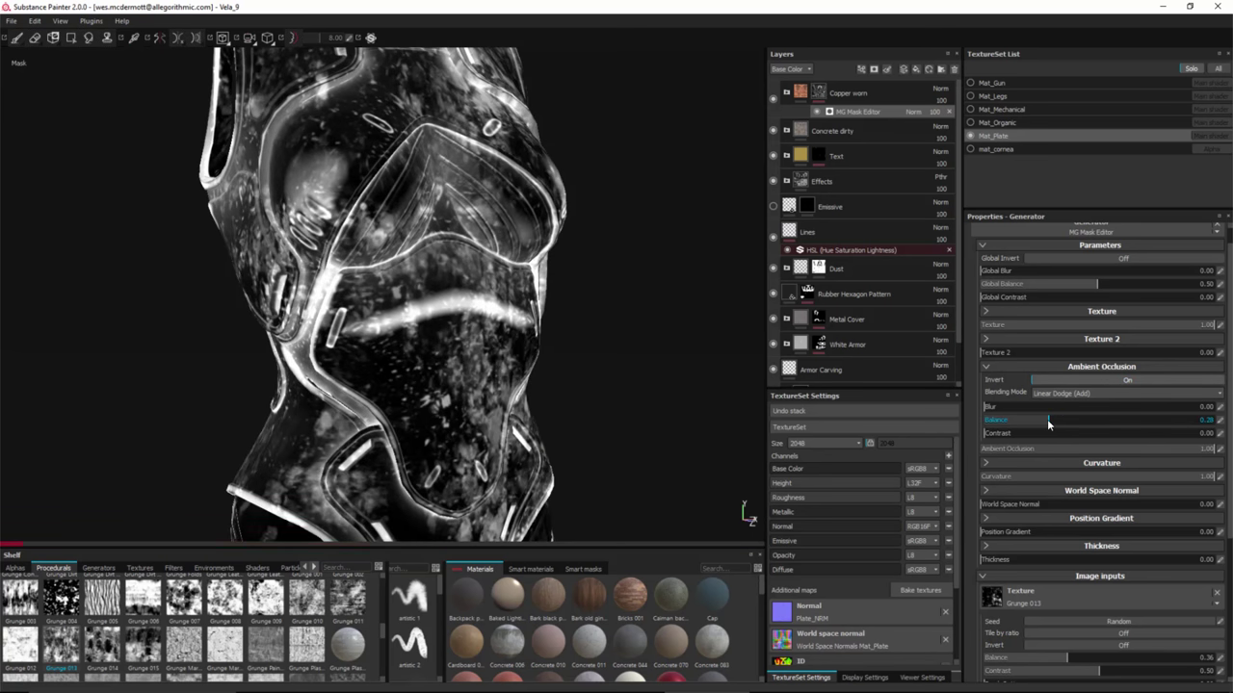
{"action": "left_click", "coordinate": [1099, 424]}
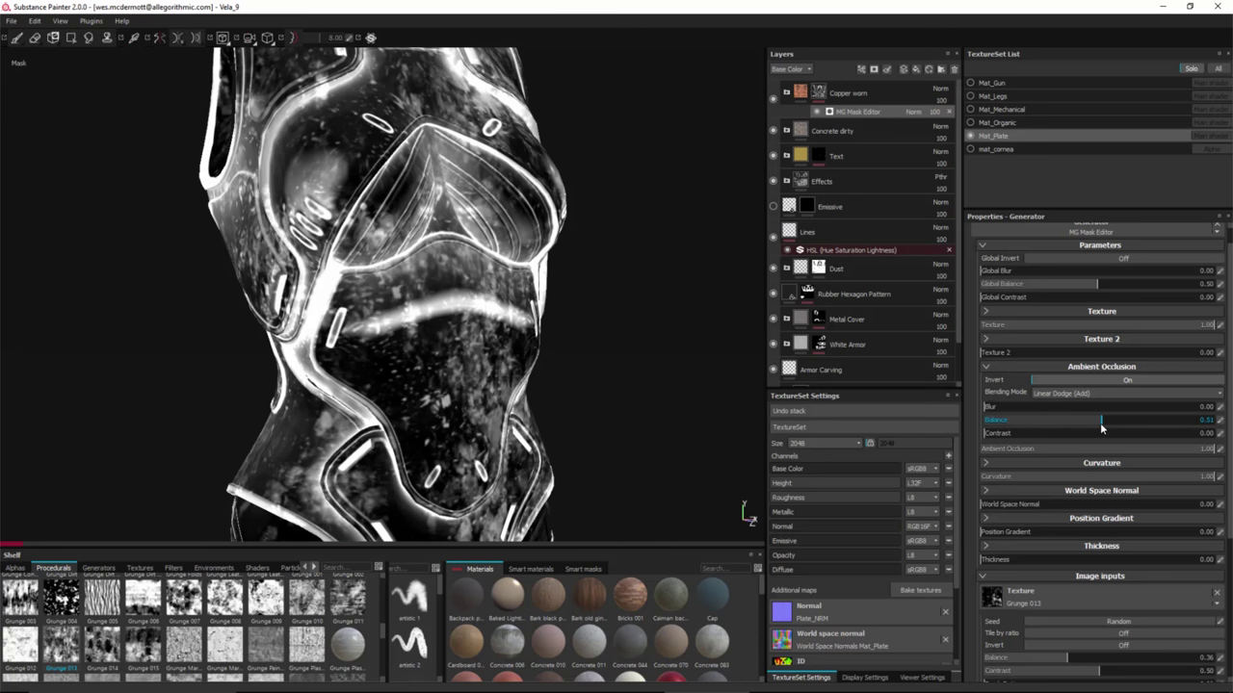
{"action": "left_click_drag", "start_coordinate": [1075, 431], "coordinate": [1065, 428]}
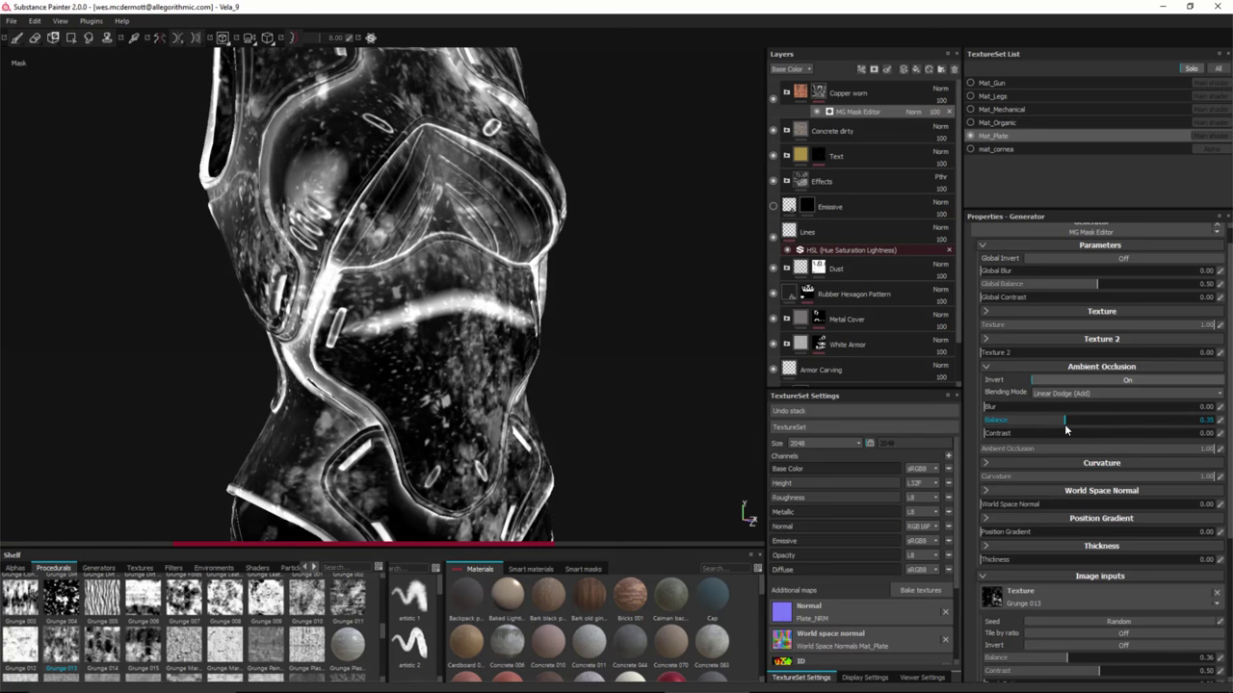
{"action": "left_click_drag", "start_coordinate": [630, 311], "coordinate": [424, 256], "text": "alt"}
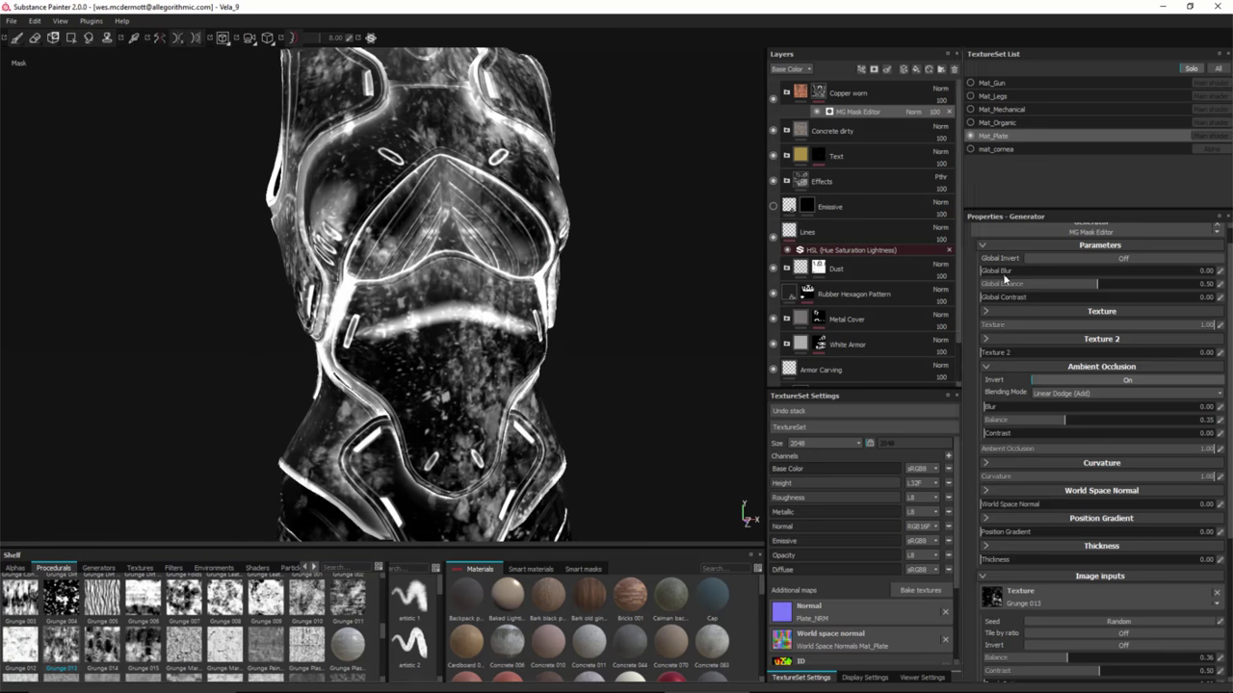
Switch the grunge texture to Subtract blending with contrast 0.17 and brightness -0.03.
{"action": "left_click", "coordinate": [1045, 310]}
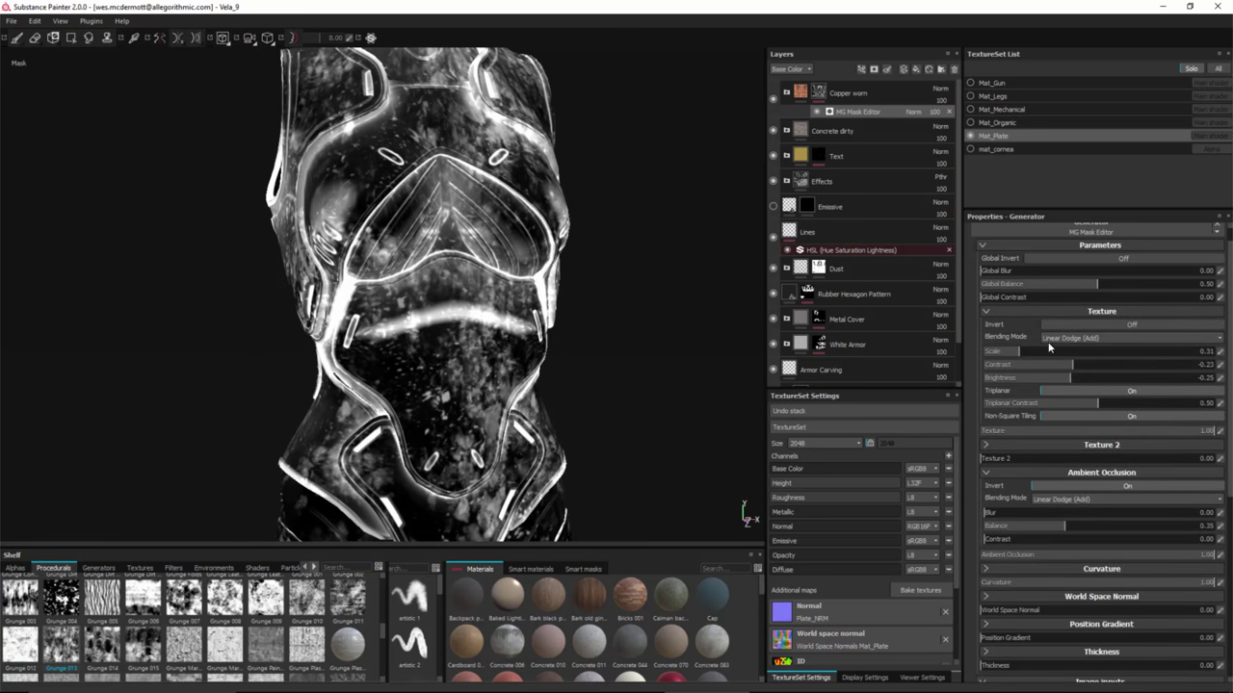
{"action": "left_click", "coordinate": [1064, 339]}
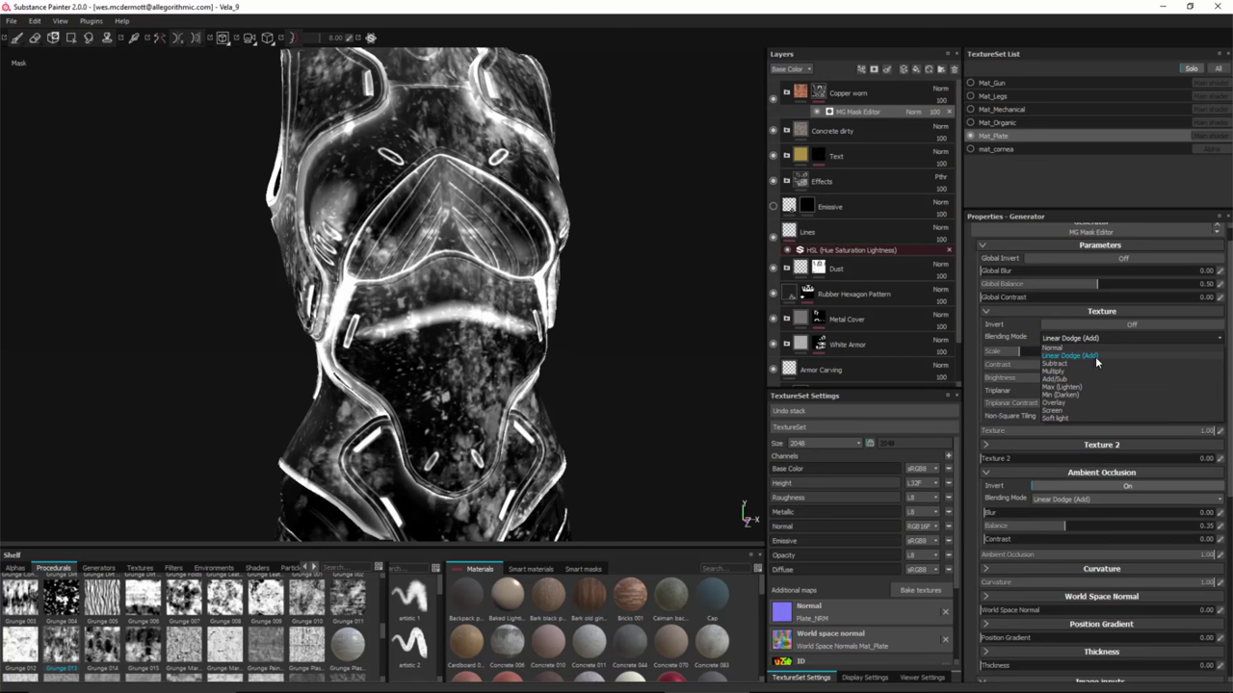
{"action": "left_click", "coordinate": [1063, 363]}
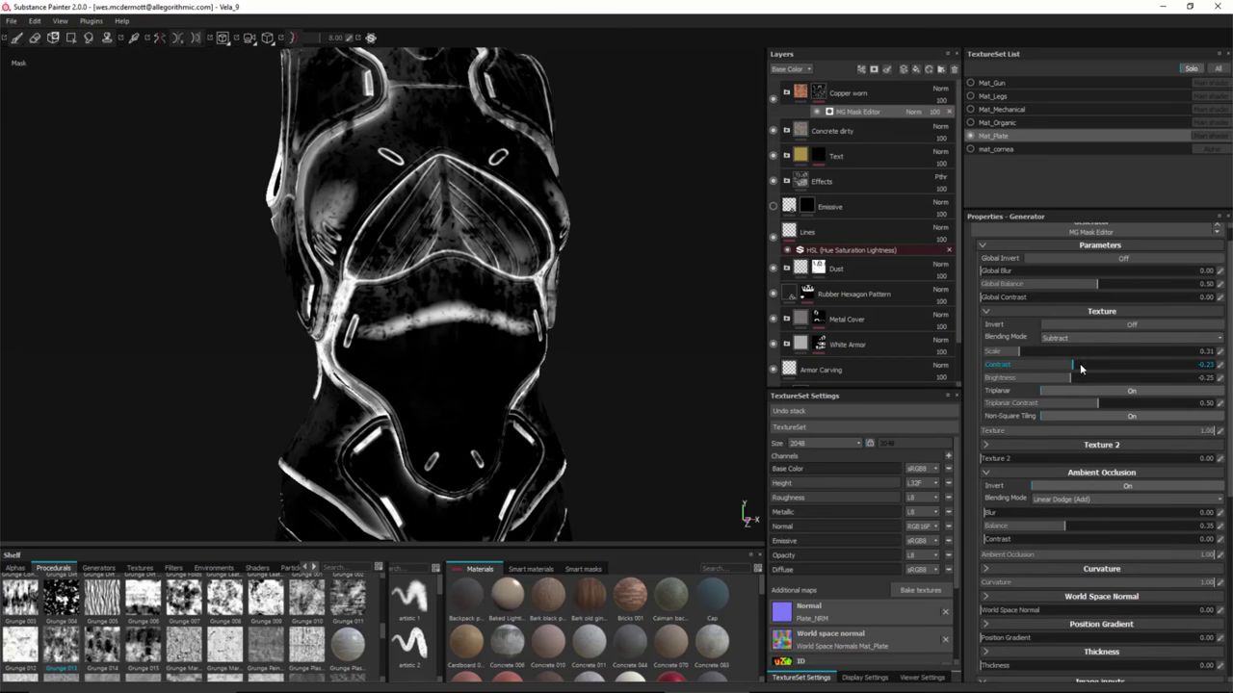
{"action": "mouse_move", "coordinate": [1095, 379]}
{"action": "left_mouse_down"}
{"action": "mouse_move", "coordinate": [1131, 384]}
{"action": "mouse_move", "coordinate": [1095, 380]}
{"action": "left_mouse_up"}
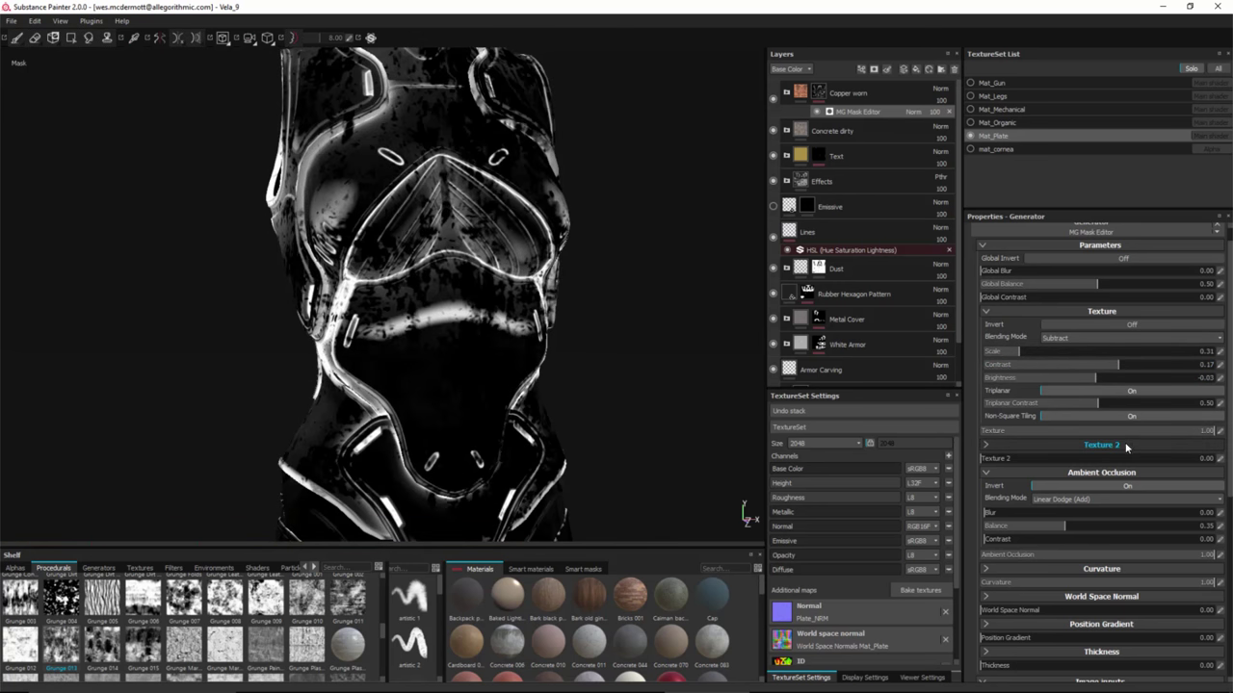
{"action": "left_click_drag", "start_coordinate": [605, 365], "coordinate": [526, 349], "text": "alt"}
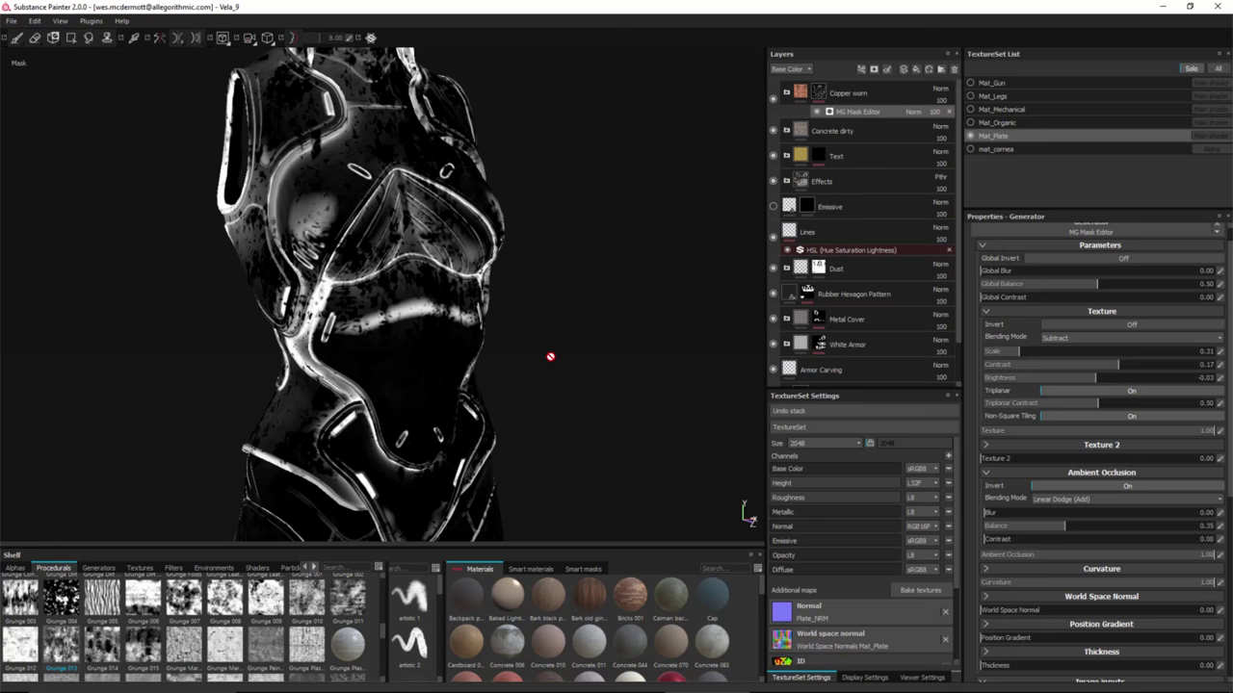
{"action": "mouse_move", "coordinate": [818, 96]}
Drop Grunge 010 from Procedurals into the MG Mask Editor's Texture (Secondary) slot.
{"action": "key", "text": "m"}
{"action": "mouse_move", "coordinate": [602, 311]}
{"action": "left_mouse_down", "text": "alt"}
{"action": "mouse_move", "coordinate": [512, 298]}
{"action": "mouse_move", "coordinate": [580, 313]}
{"action": "left_mouse_up", "text": "alt"}
{"action": "left_click", "coordinate": [1069, 311]}
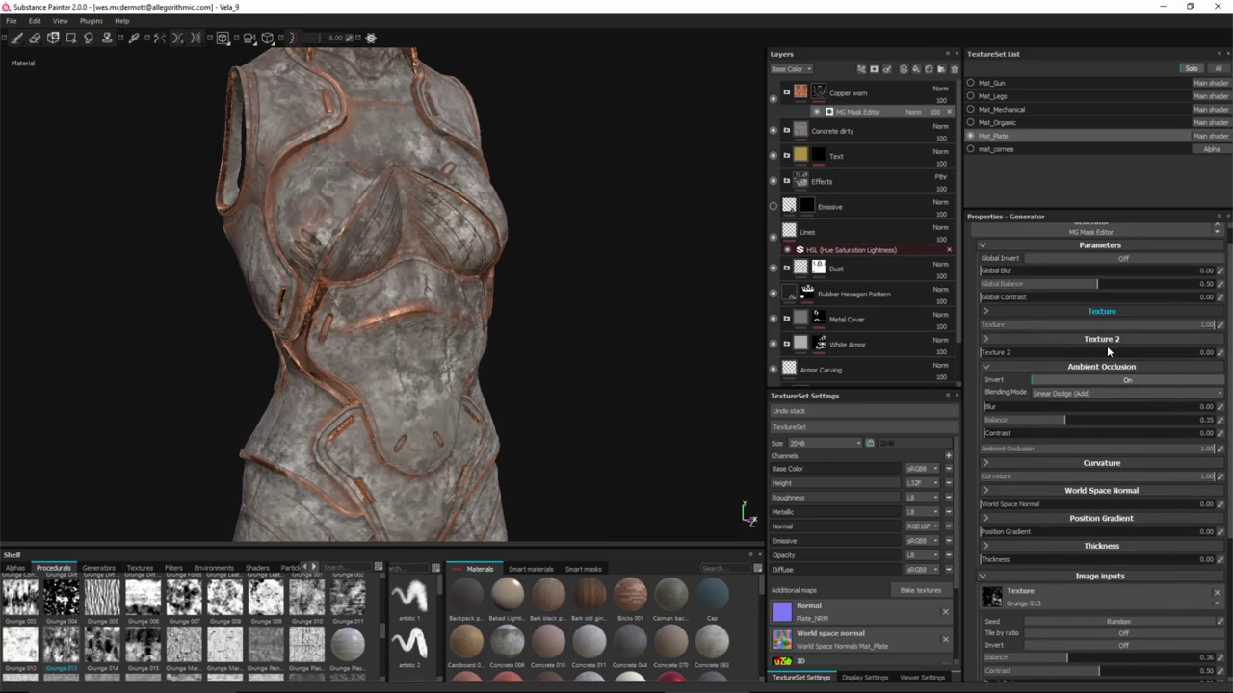
{"action": "left_click", "coordinate": [1009, 365]}
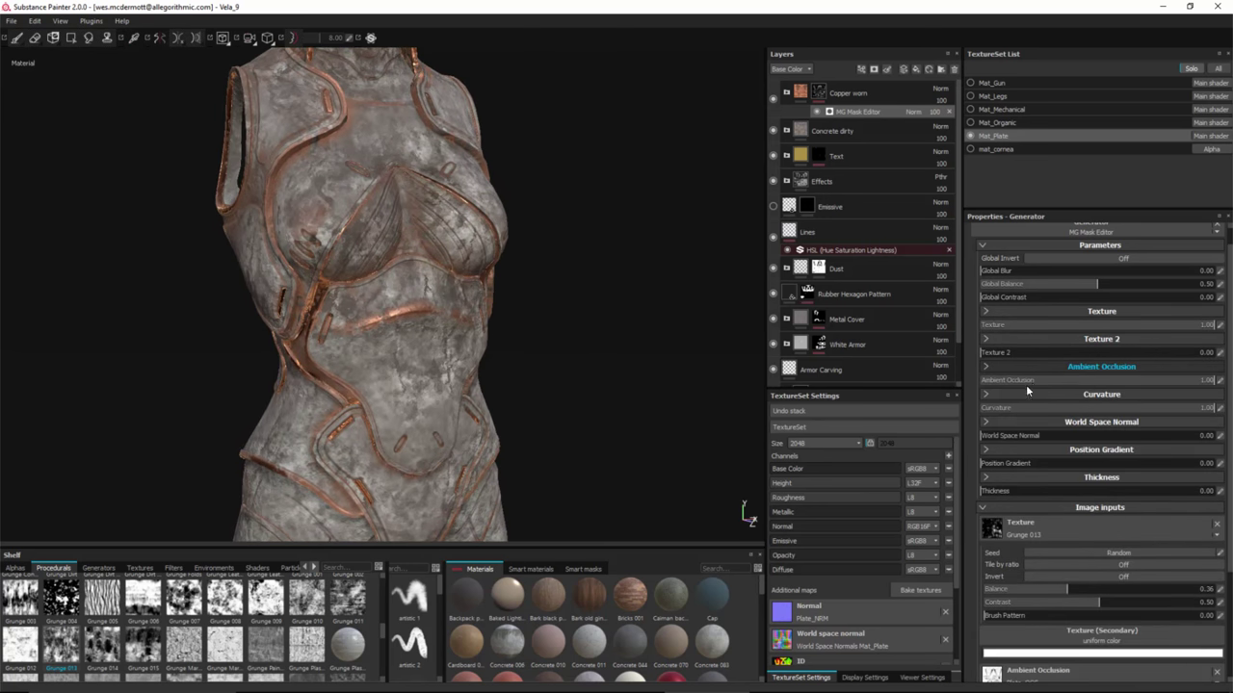
{"action": "left_click_drag", "start_coordinate": [1229, 530], "coordinate": [1229, 590]}
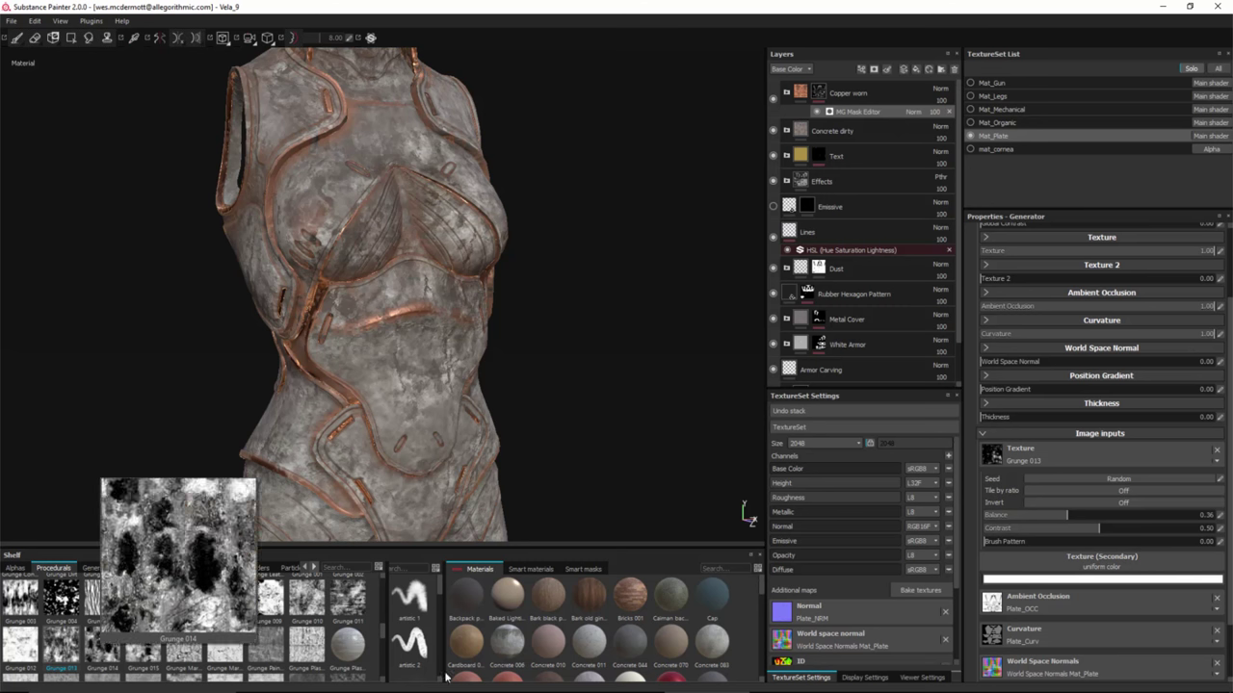
{"action": "left_click_drag", "start_coordinate": [306, 597], "coordinate": [1062, 570]}
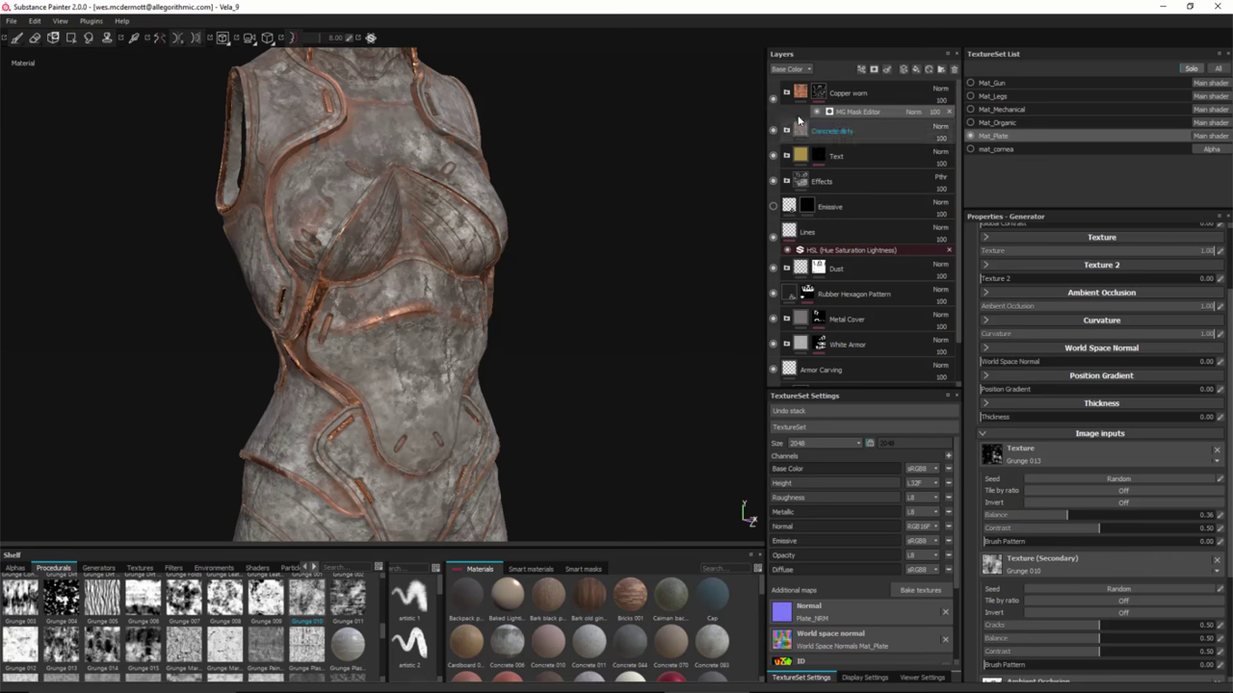
{"action": "left_click", "coordinate": [817, 90]}
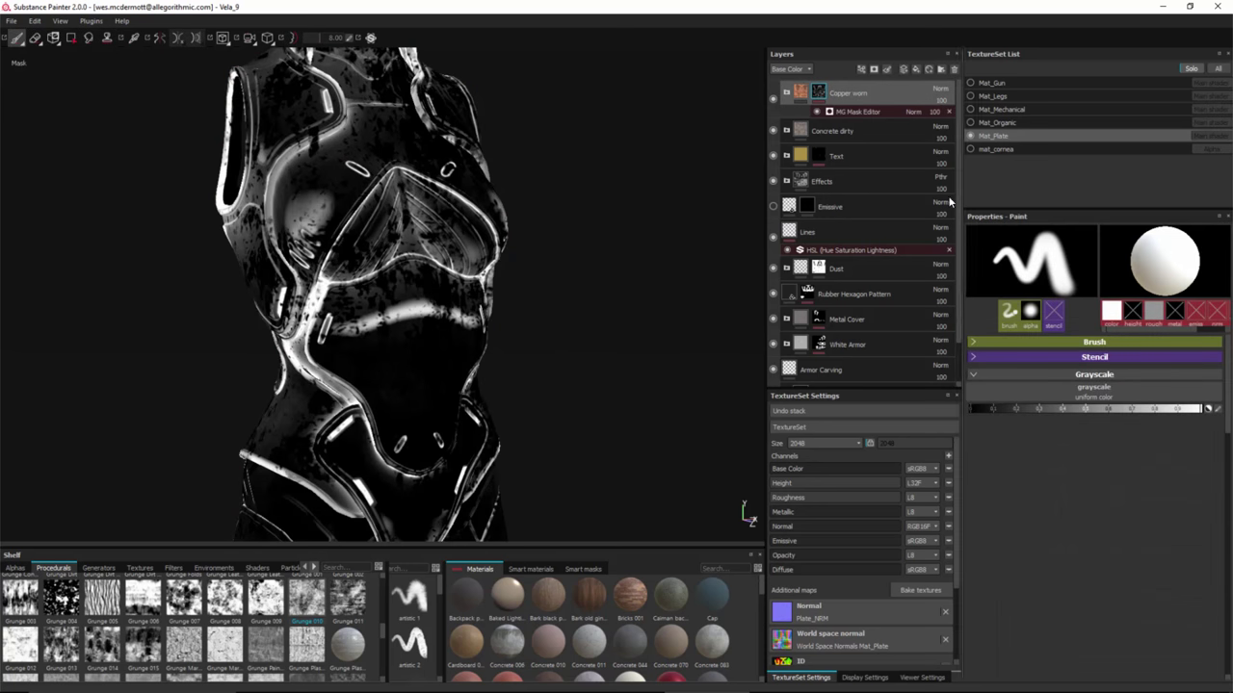
Set Texture 2 to 1.00 with Linear Dodge (Add) blending, triplanar on, scale 0.48.
{"action": "left_click", "coordinate": [840, 112]}
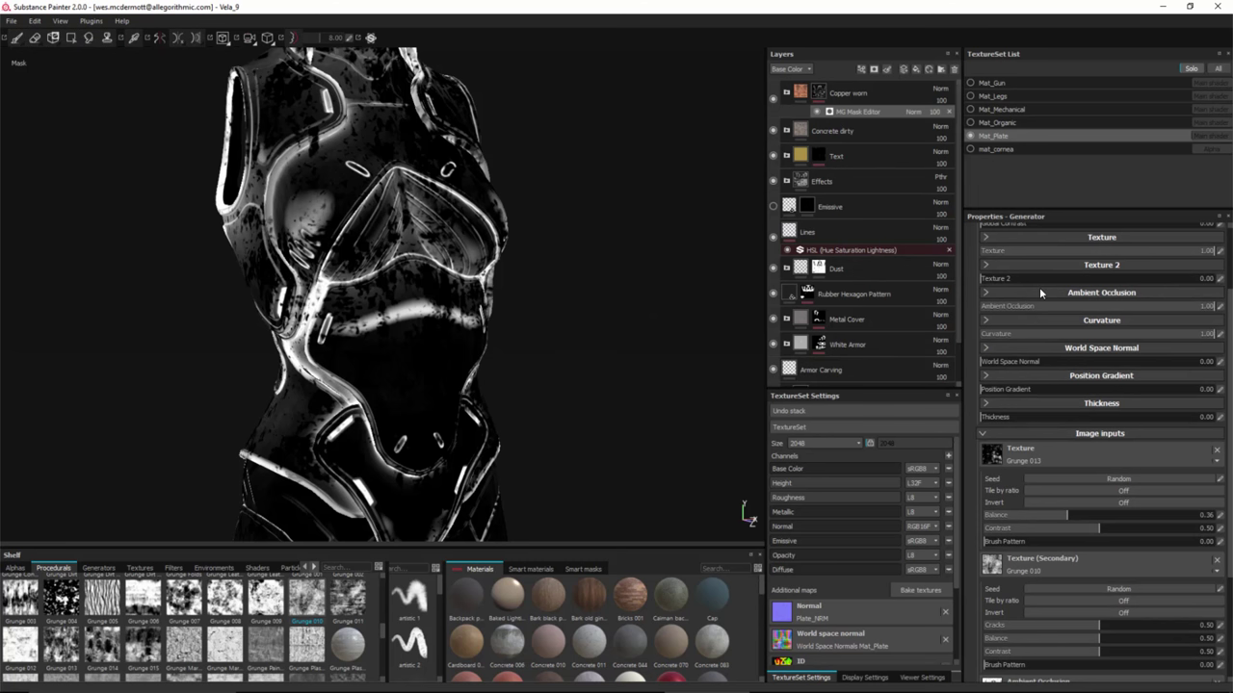
{"action": "left_click_drag", "start_coordinate": [983, 281], "coordinate": [1230, 291]}
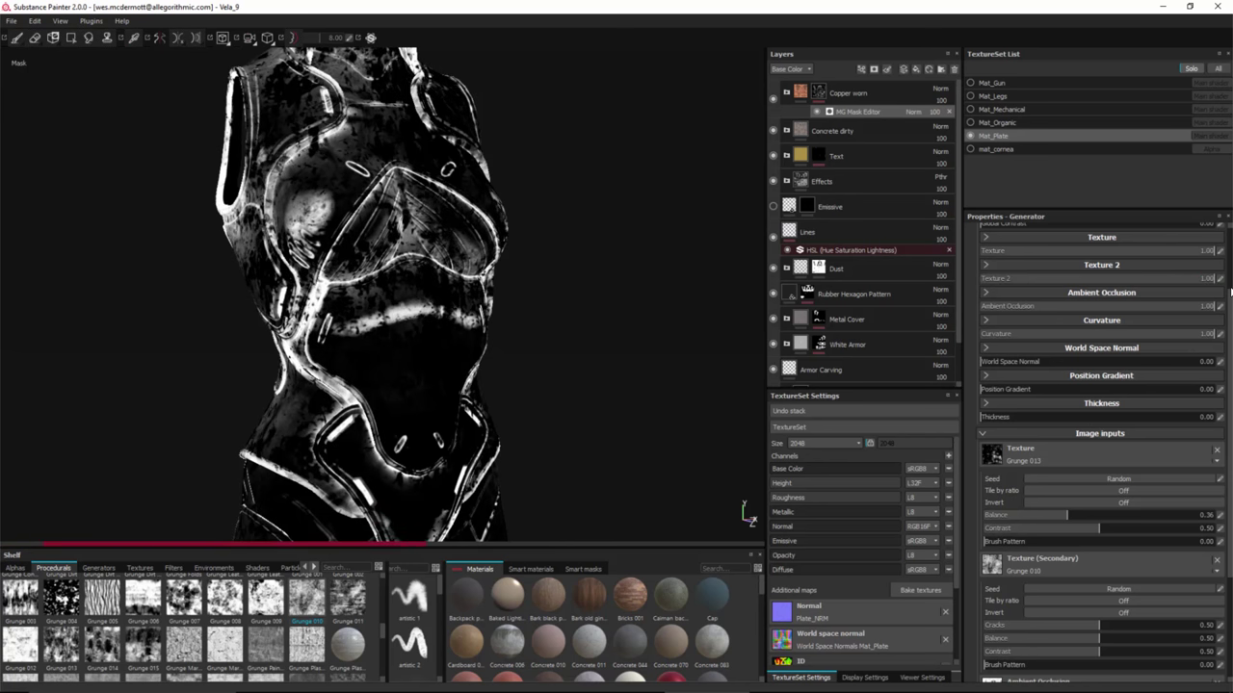
{"action": "left_click", "coordinate": [1065, 264]}
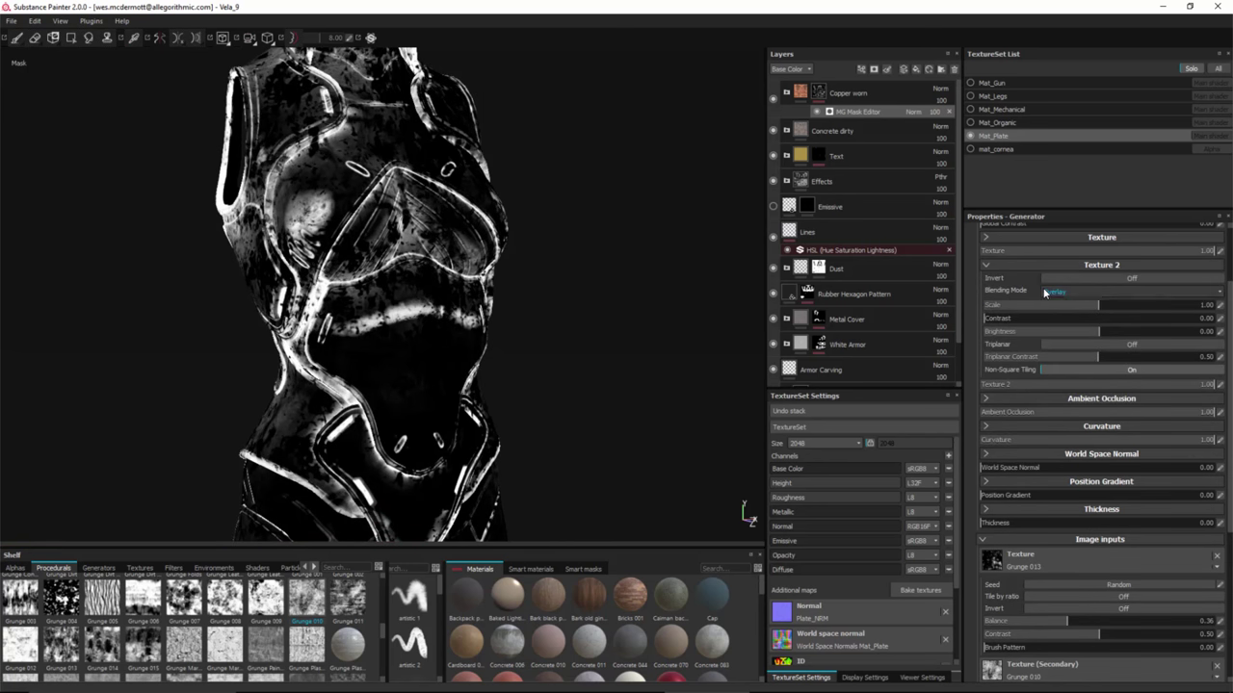
{"action": "left_click", "coordinate": [1060, 291]}
{"action": "left_click", "coordinate": [1059, 309]}
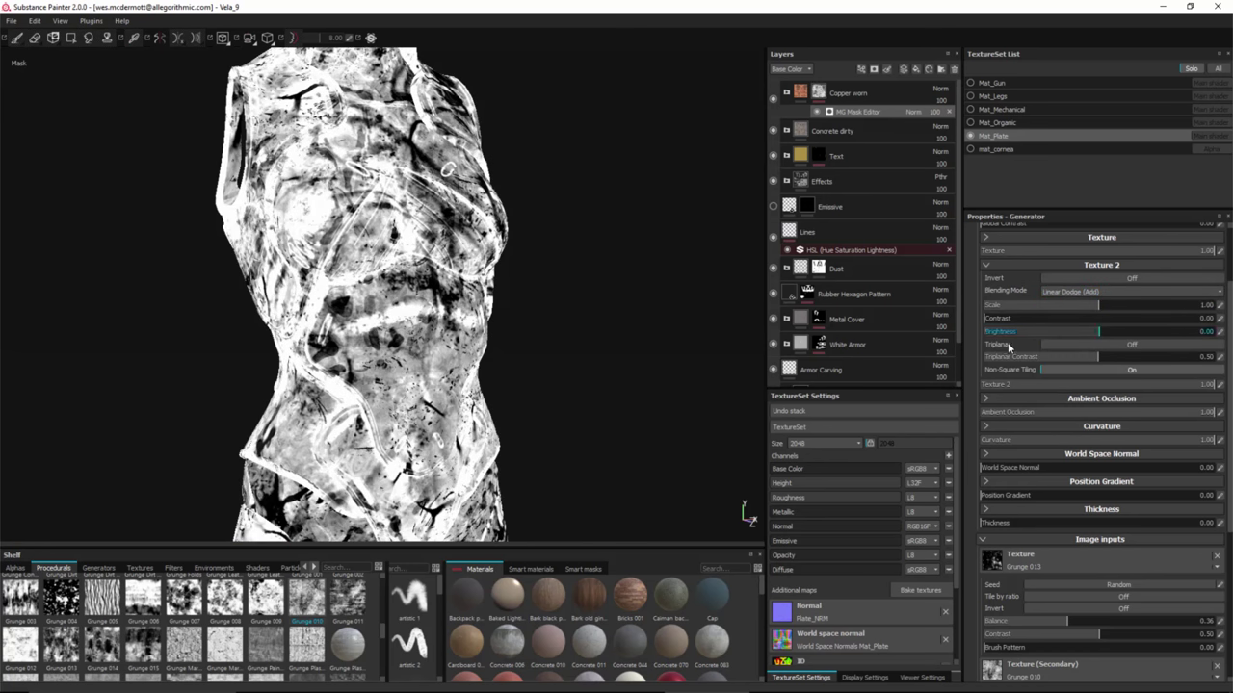
{"action": "left_click", "coordinate": [1067, 344]}
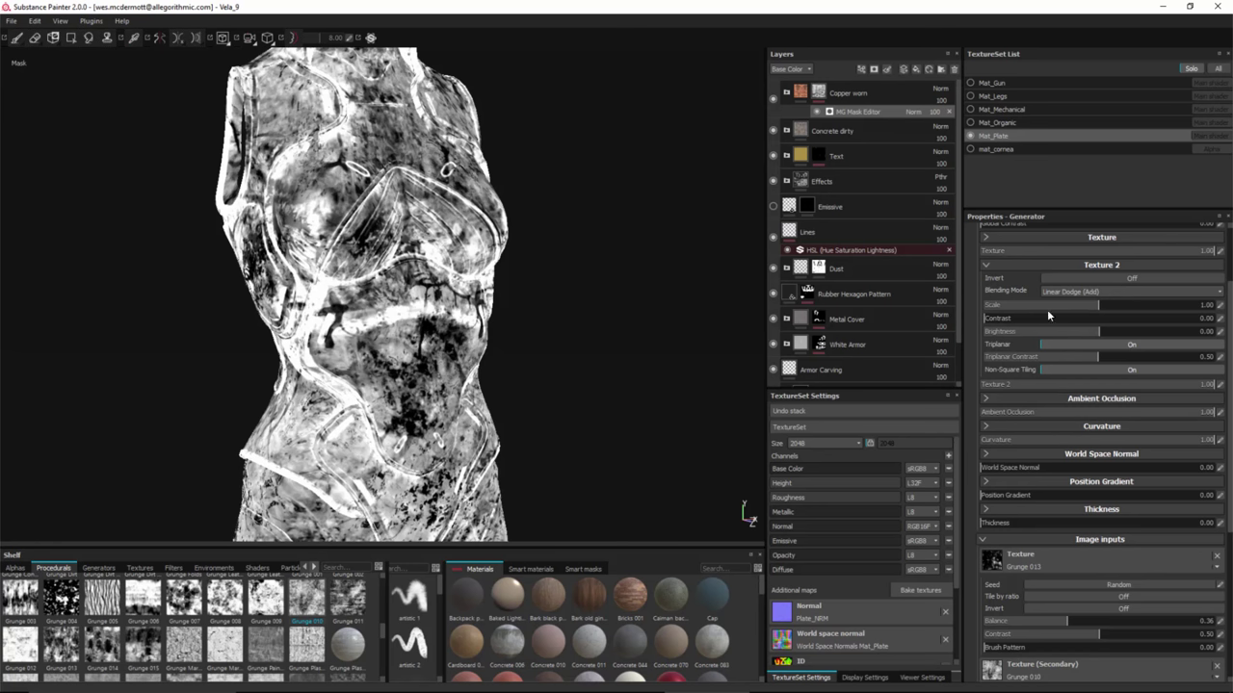
{"action": "left_click", "coordinate": [999, 308]}
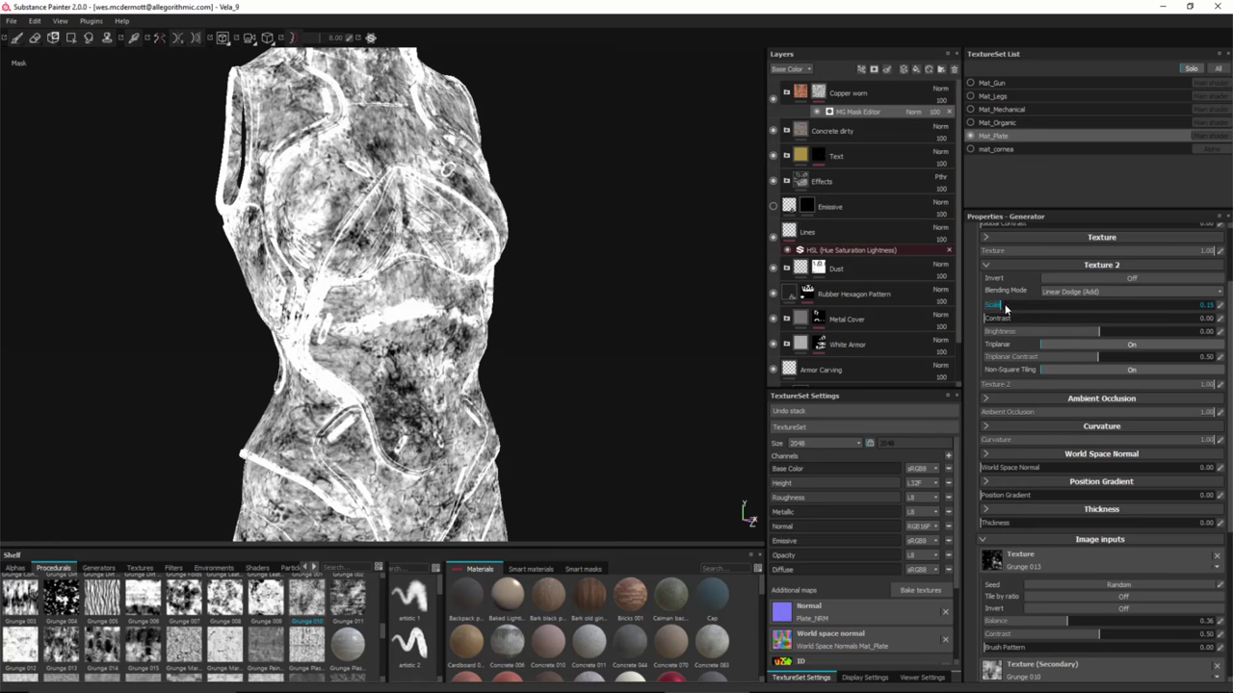
{"action": "left_click", "coordinate": [1038, 310]}
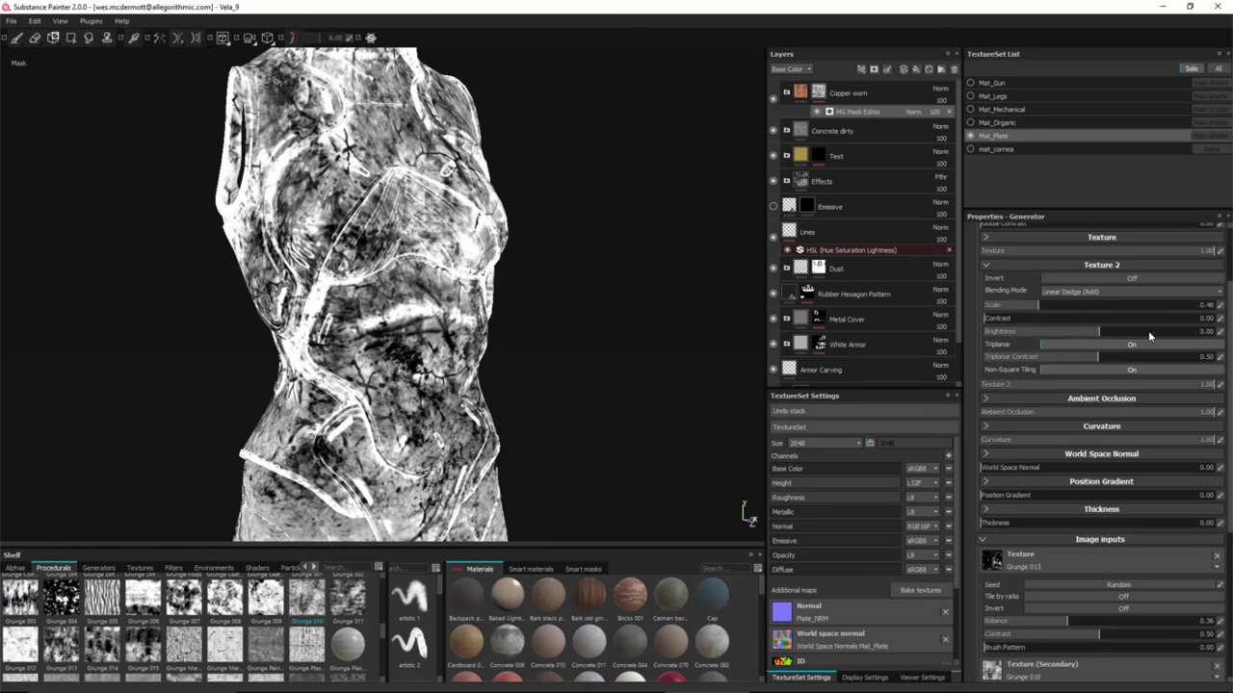
{"action": "scroll", "coordinate": [1060, 461], "scroll_direction": "down", "scroll_amount": 5}
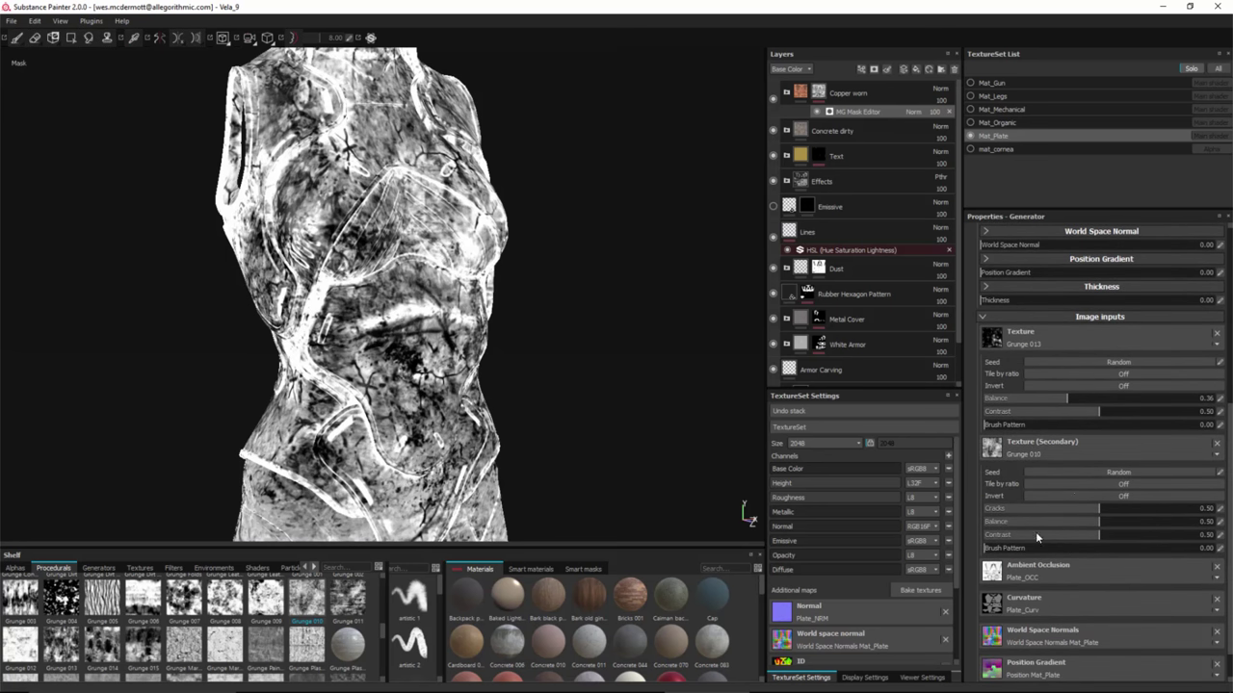
Set secondary grunge Cracks to 0.69 and Balance to about 0.39, and raise its Contrast.
{"action": "left_click", "coordinate": [1105, 508]}
{"action": "left_click_drag", "start_coordinate": [1134, 518], "coordinate": [1152, 517]}
{"action": "left_click", "coordinate": [1042, 521]}
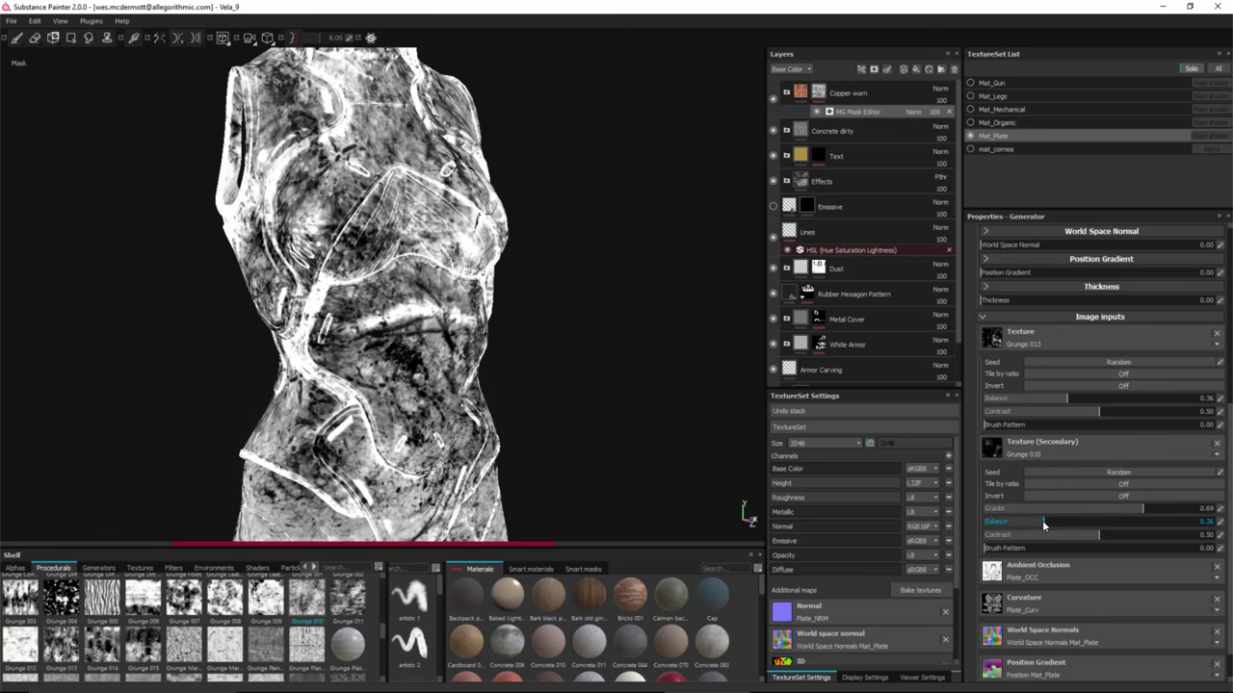
{"action": "left_click", "coordinate": [1067, 528]}
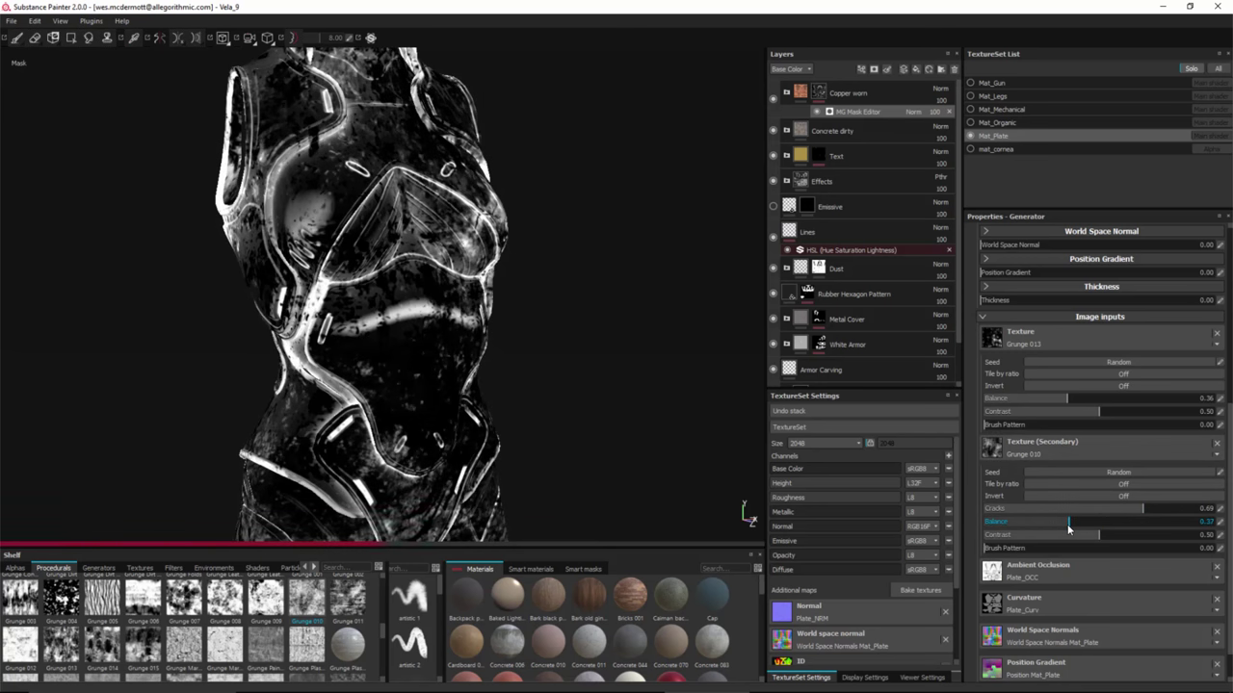
{"action": "left_click", "coordinate": [1083, 530]}
{"action": "left_click", "coordinate": [1081, 530]}
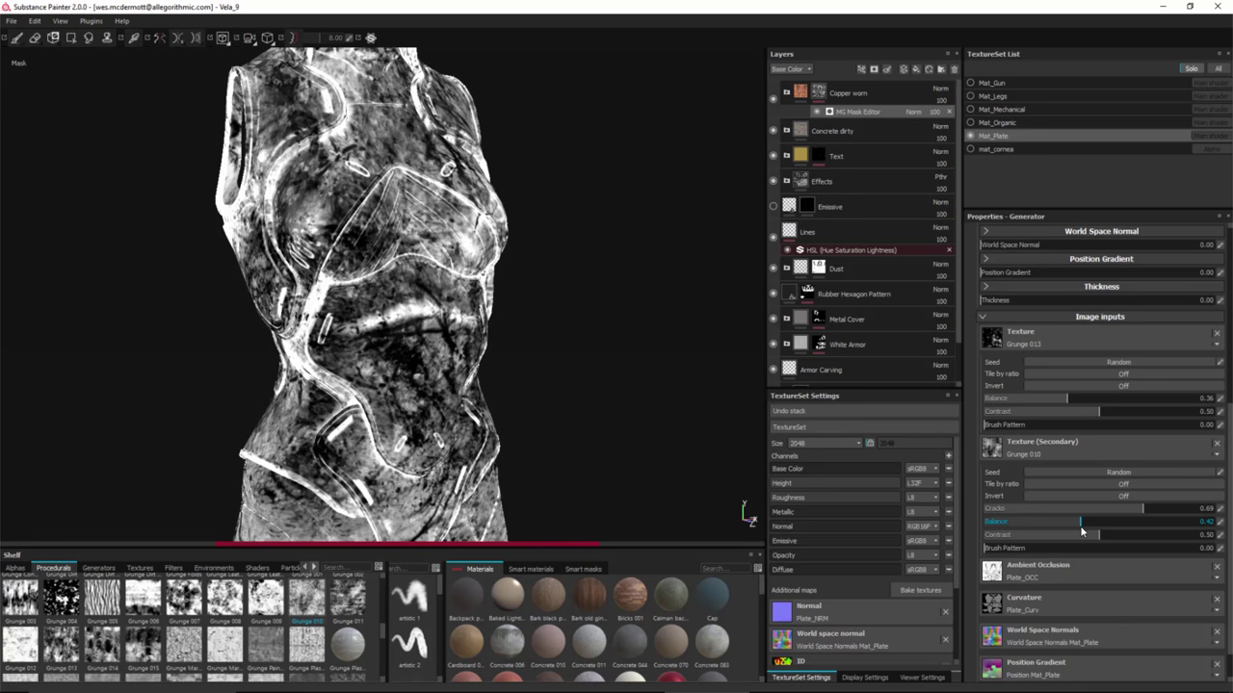
{"action": "left_click_drag", "start_coordinate": [1077, 531], "coordinate": [1075, 531]}
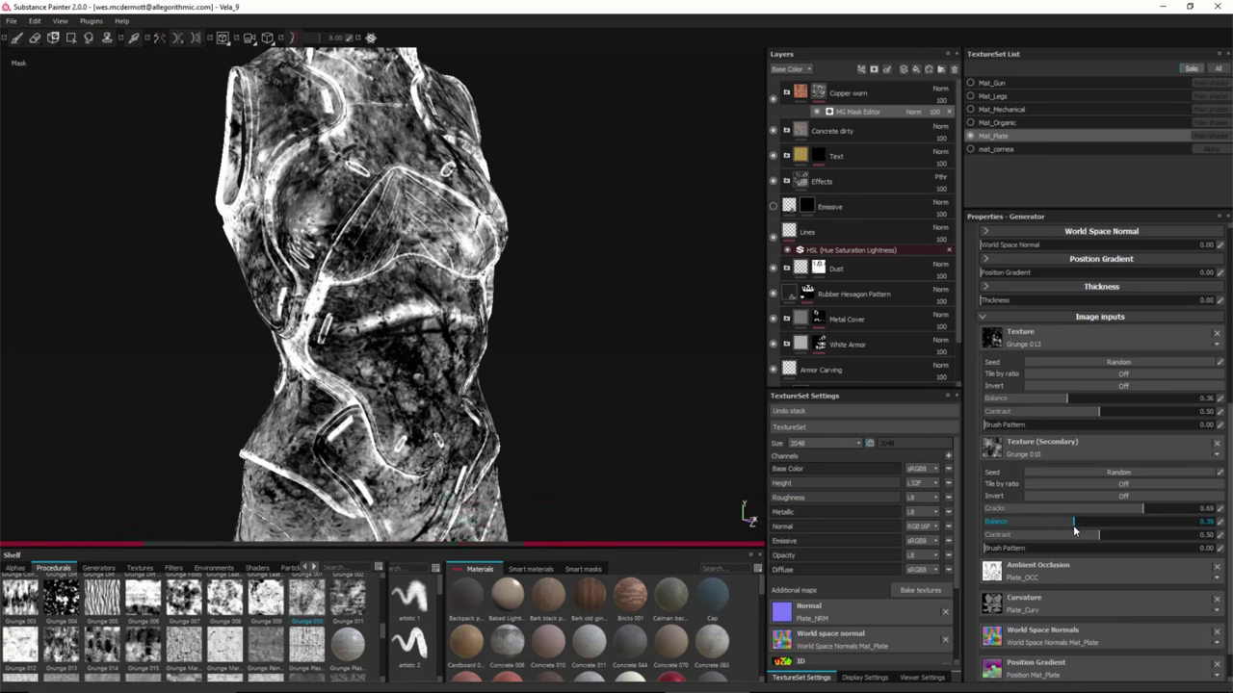
{"action": "left_click", "coordinate": [1115, 535]}
{"action": "mouse_move", "coordinate": [528, 305]}
{"action": "left_mouse_down", "text": "alt"}
{"action": "mouse_move", "coordinate": [554, 306]}
{"action": "mouse_move", "coordinate": [505, 302]}
{"action": "mouse_move", "coordinate": [514, 295]}
{"action": "left_mouse_up", "text": "alt"}
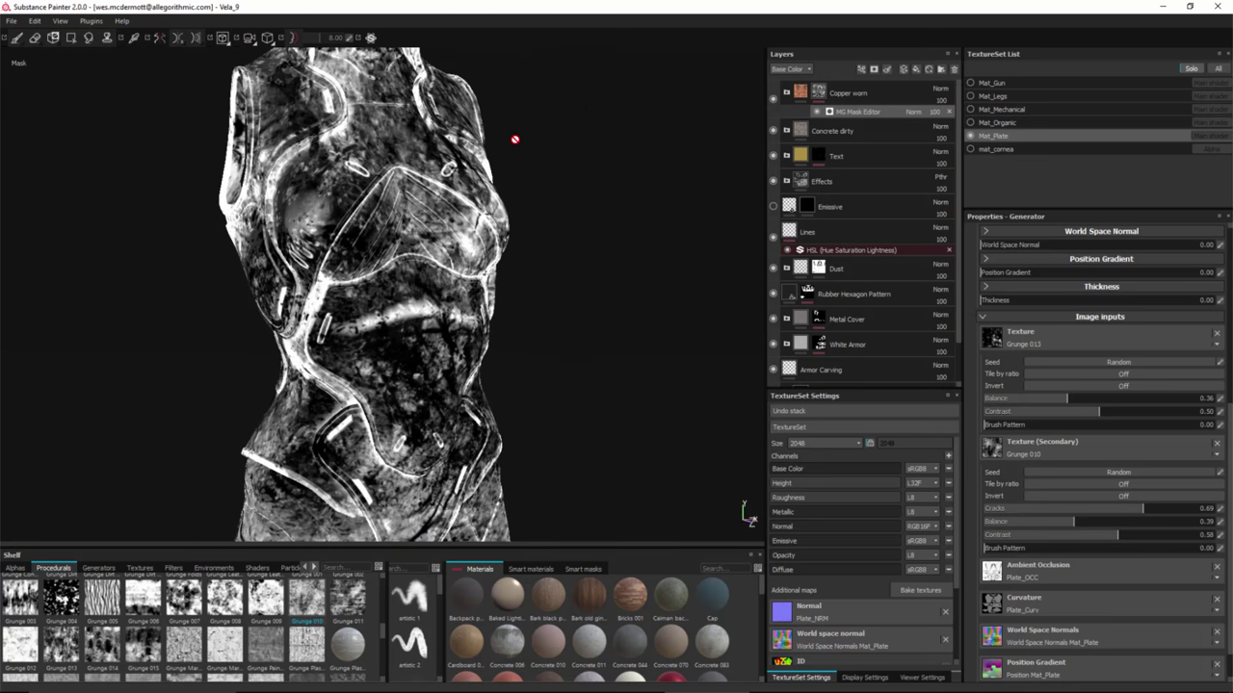
Return the viewport to full material display and orbit to inspect the copper wear.
{"action": "key", "text": "m"}
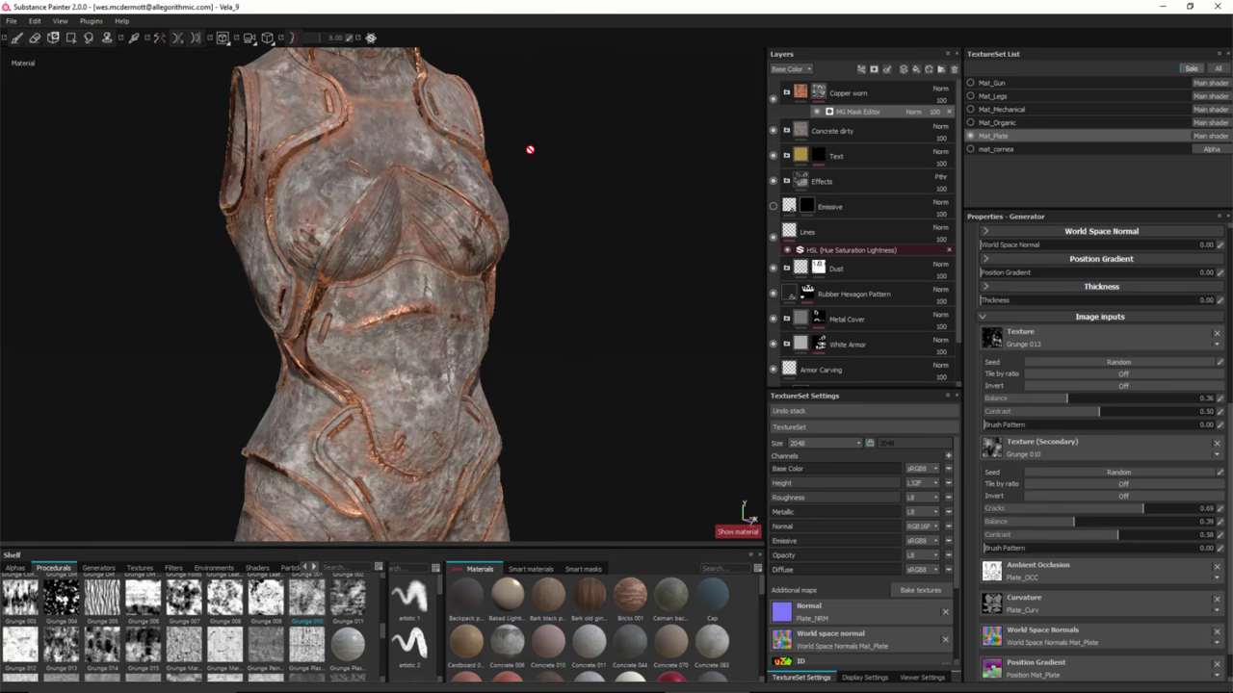
{"action": "mouse_move", "coordinate": [553, 329]}
{"action": "left_mouse_down", "text": "alt"}
{"action": "mouse_move", "coordinate": [578, 328]}
{"action": "mouse_move", "coordinate": [509, 349]}
{"action": "mouse_move", "coordinate": [540, 317]}
{"action": "left_mouse_up", "text": "alt"}
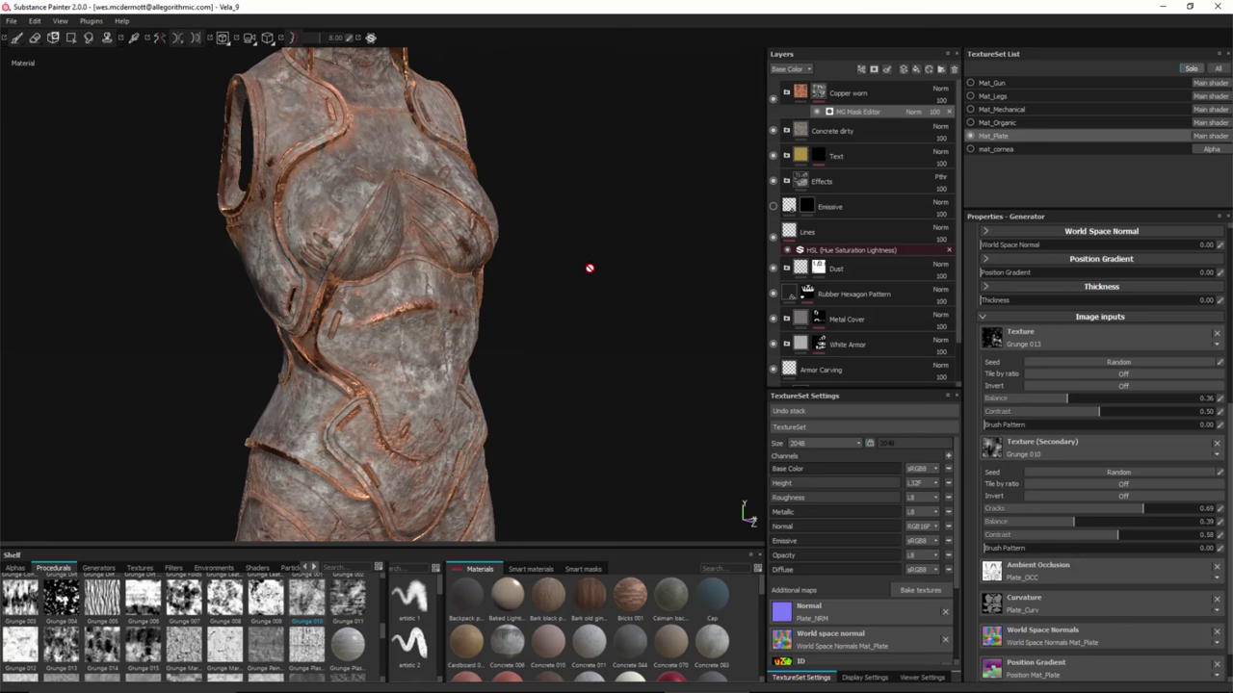
{"action": "mouse_move", "coordinate": [816, 96]}
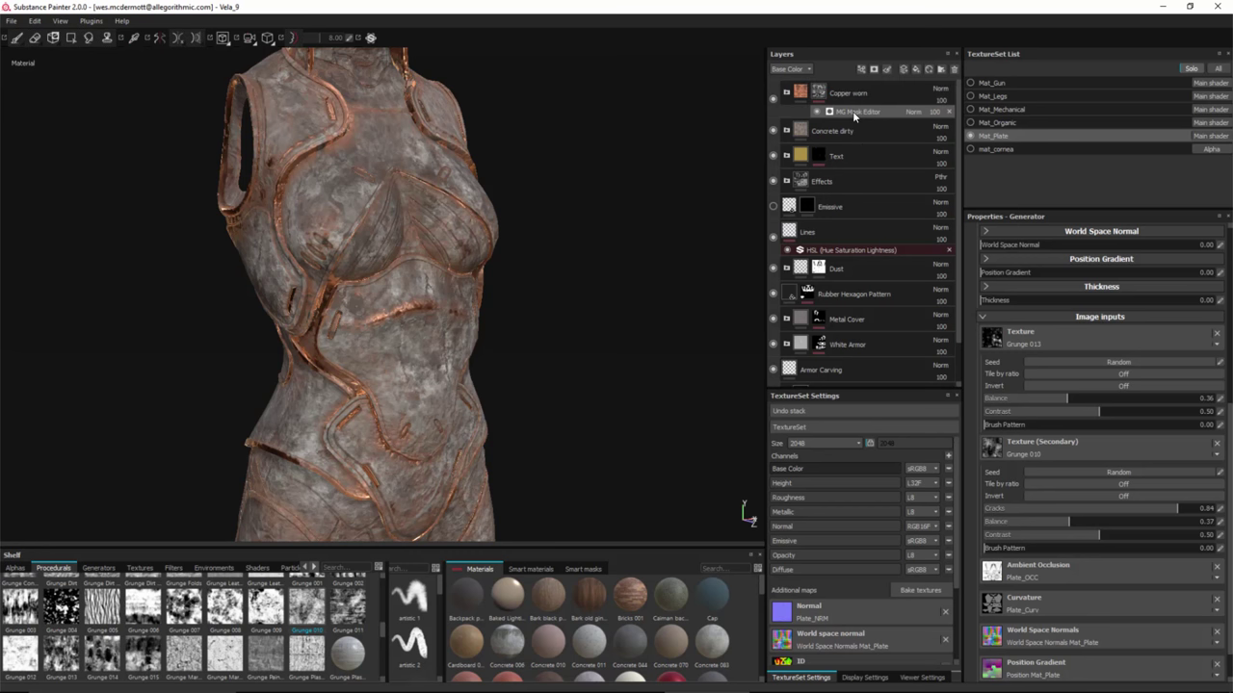
Save the Copper worn mask as the smart mask new_mask_1.
{"action": "right_click", "coordinate": [818, 92]}
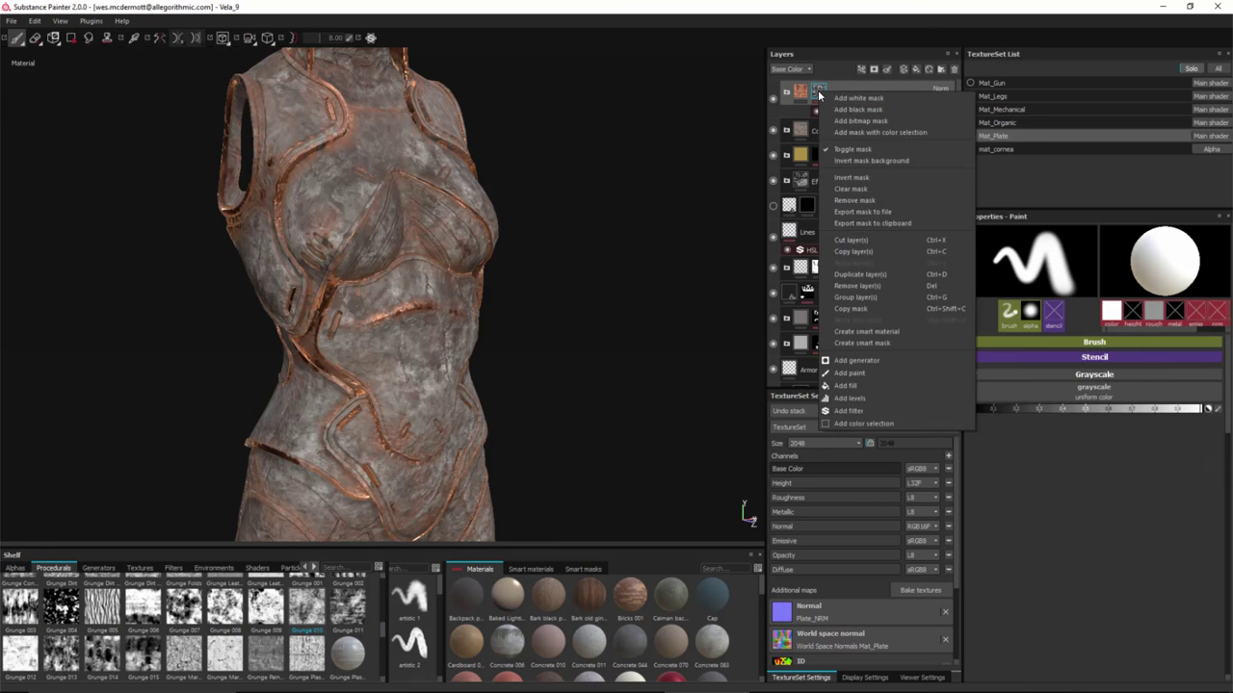
{"action": "left_click", "coordinate": [874, 344]}
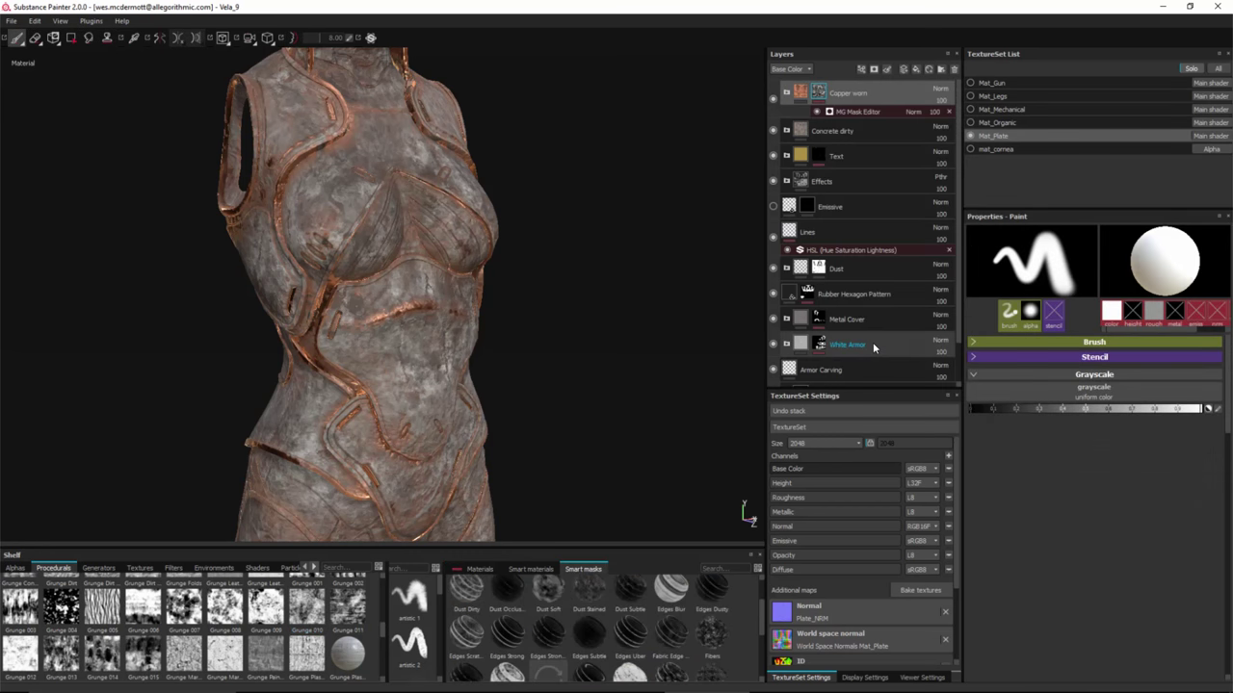
{"action": "left_click_drag", "start_coordinate": [758, 616], "coordinate": [761, 630]}
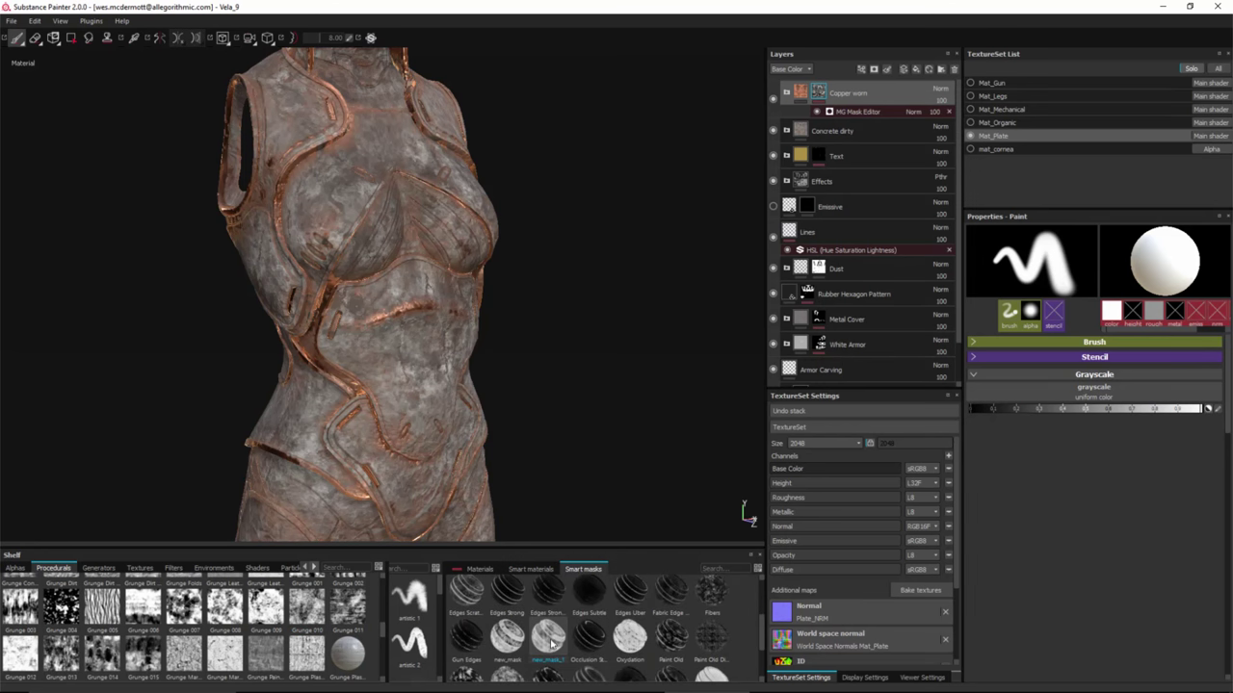
Remove the Copper worn mask and reapply the new_mask_1 smart mask to the layer.
{"action": "right_click", "coordinate": [819, 95]}
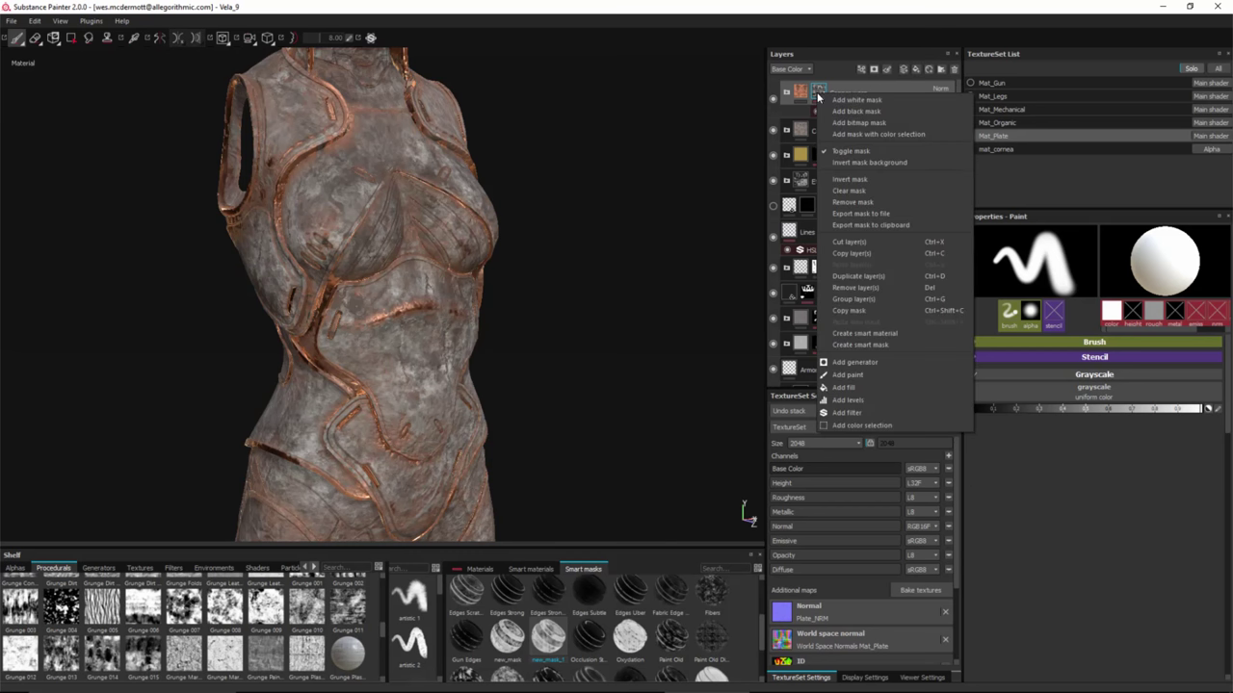
{"action": "left_click", "coordinate": [851, 202]}
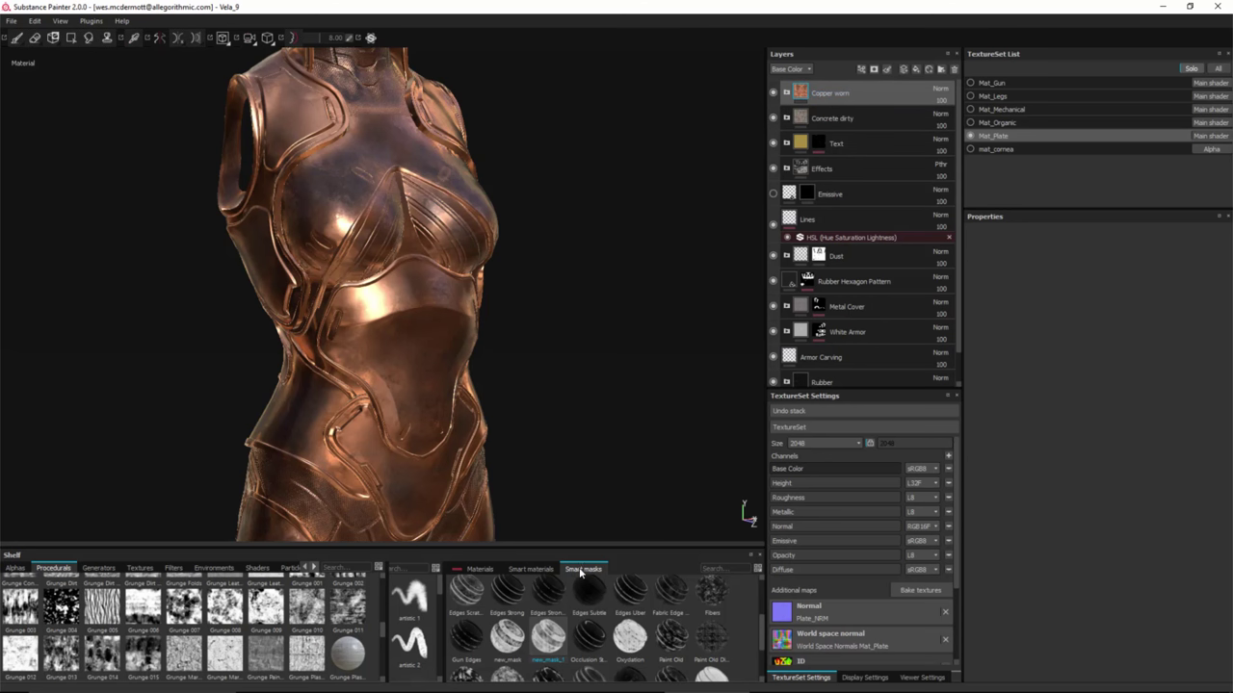
{"action": "left_click_drag", "start_coordinate": [549, 634], "coordinate": [884, 94]}
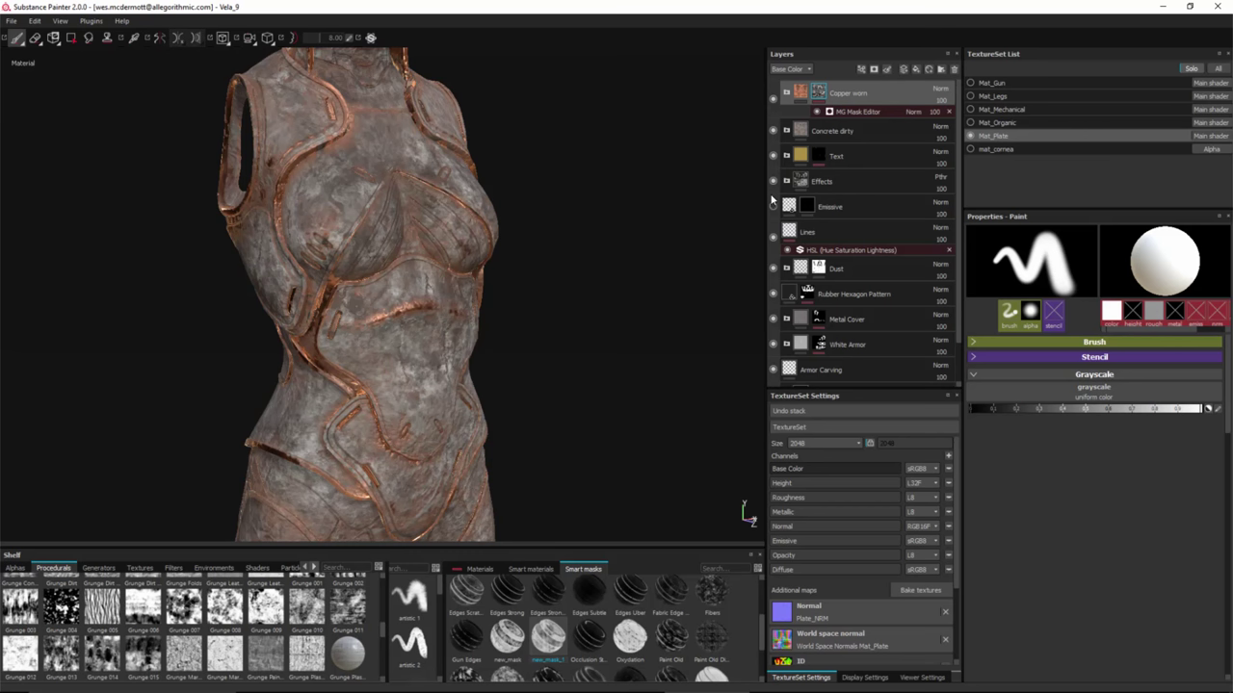
{"action": "left_click", "coordinate": [857, 112]}
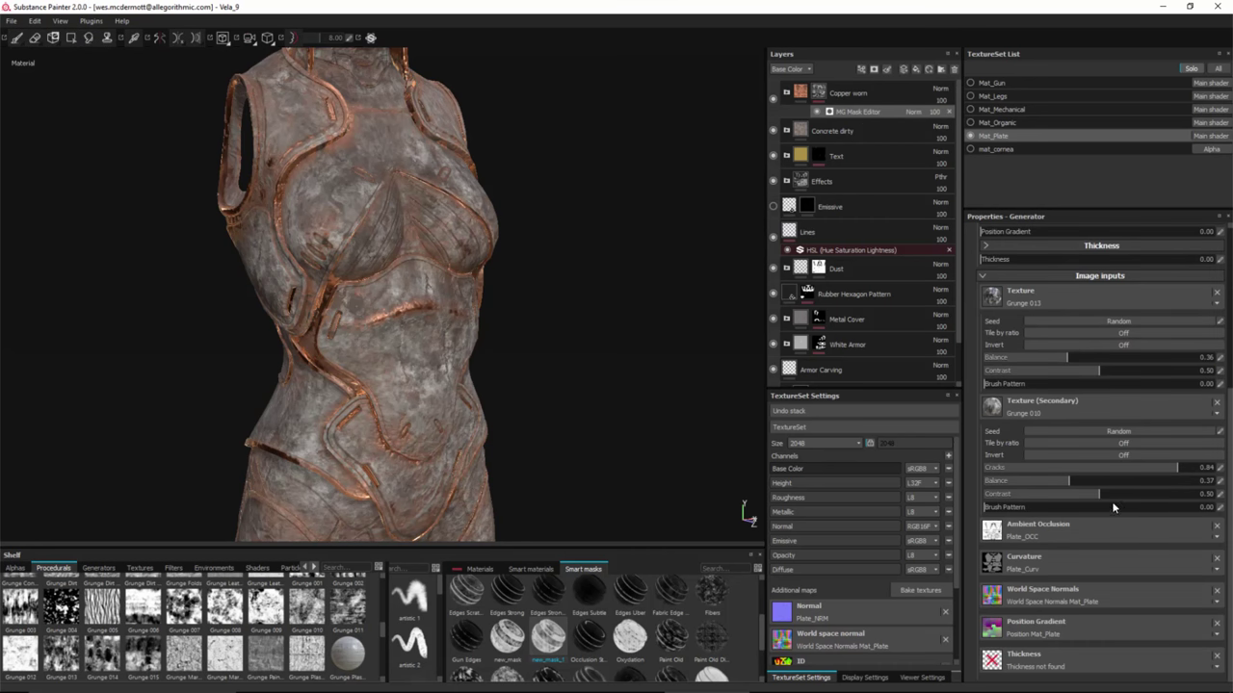